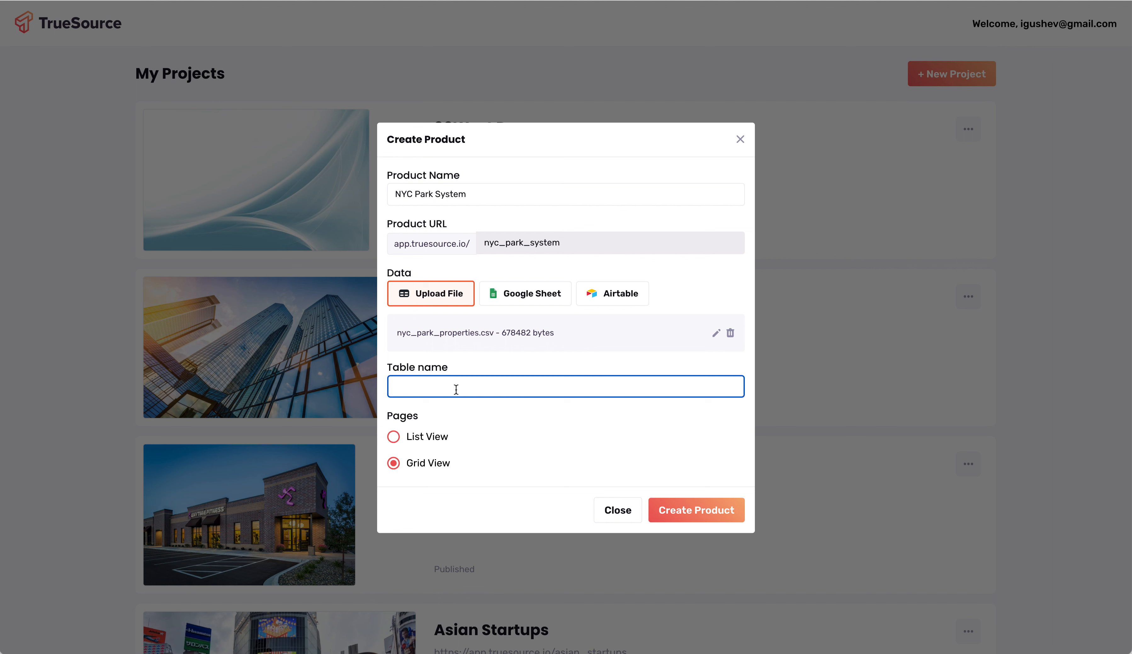
Name the uploaded table Parks, keep the Grid View page type, and create the NYC Park System product
type("Parks")
left_click(512, 469)
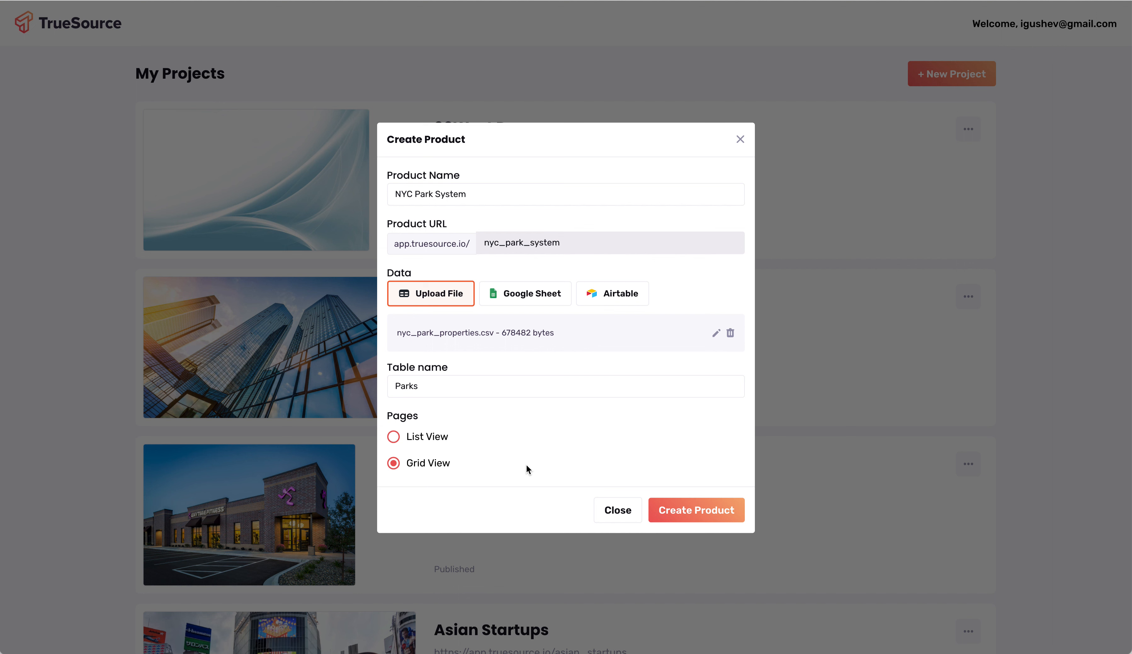
left_click(708, 510)
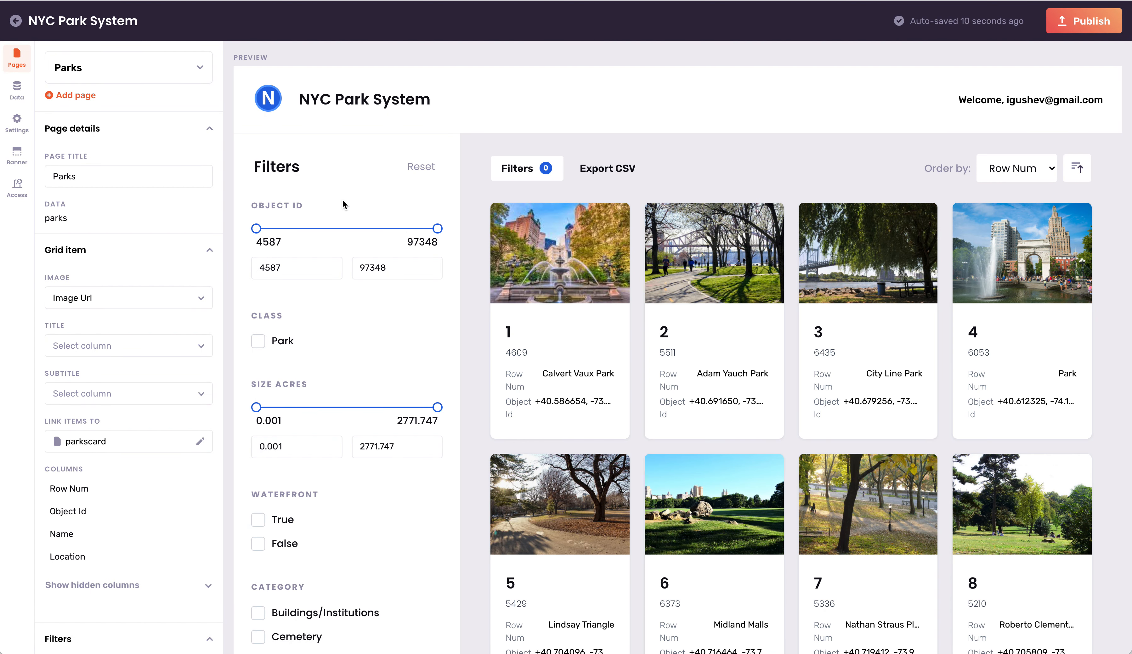
Look over the Parks page preview with its filters and grid of park cards
scroll(343, 200, "down", 3)
scroll(343, 200, "up", 3)
scroll(337, 199, "down", 3)
scroll(337, 202, "up", 3)
Add a data table titled Trails from nyc_park_trails.csv, using the List View page type
left_click(16, 90)
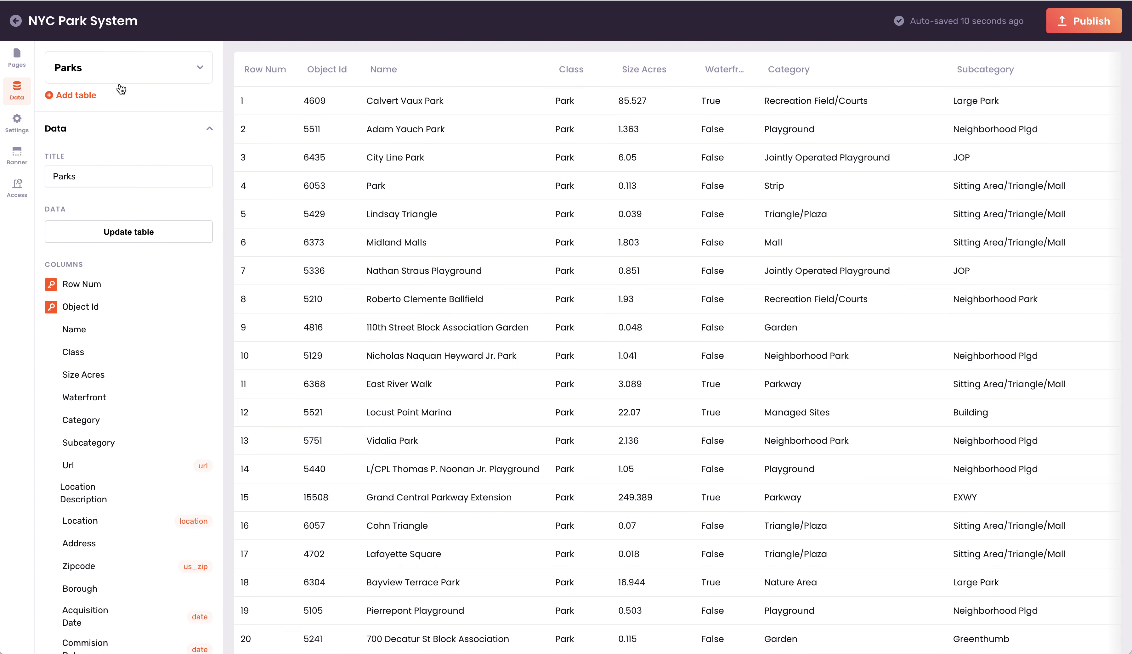
left_click(121, 76)
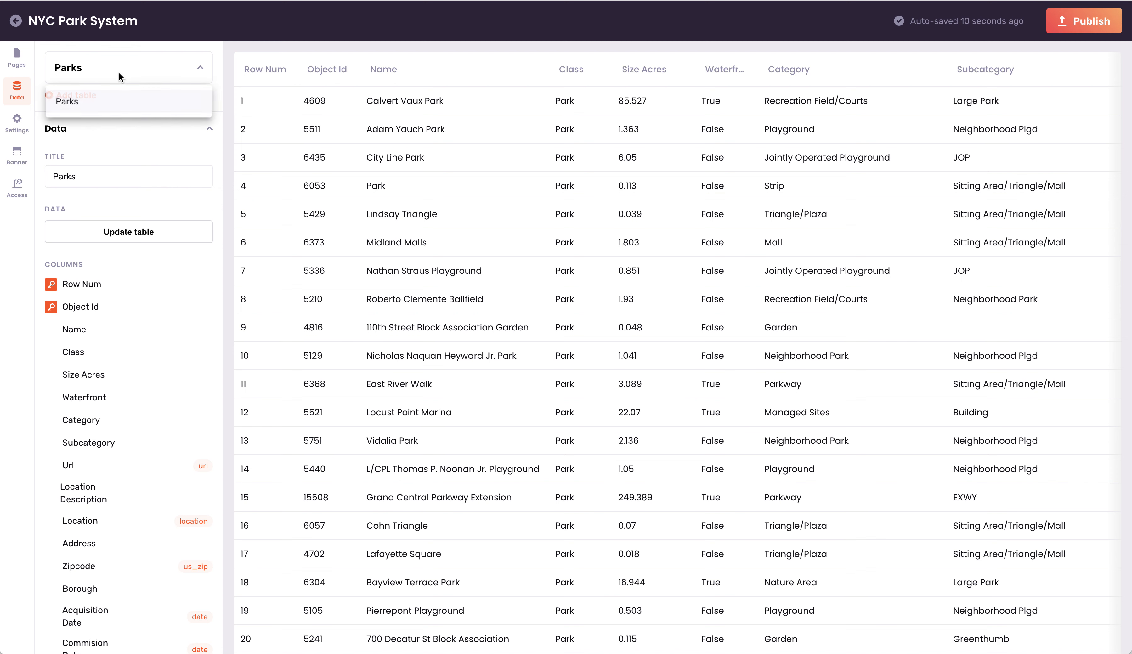
left_click(121, 71)
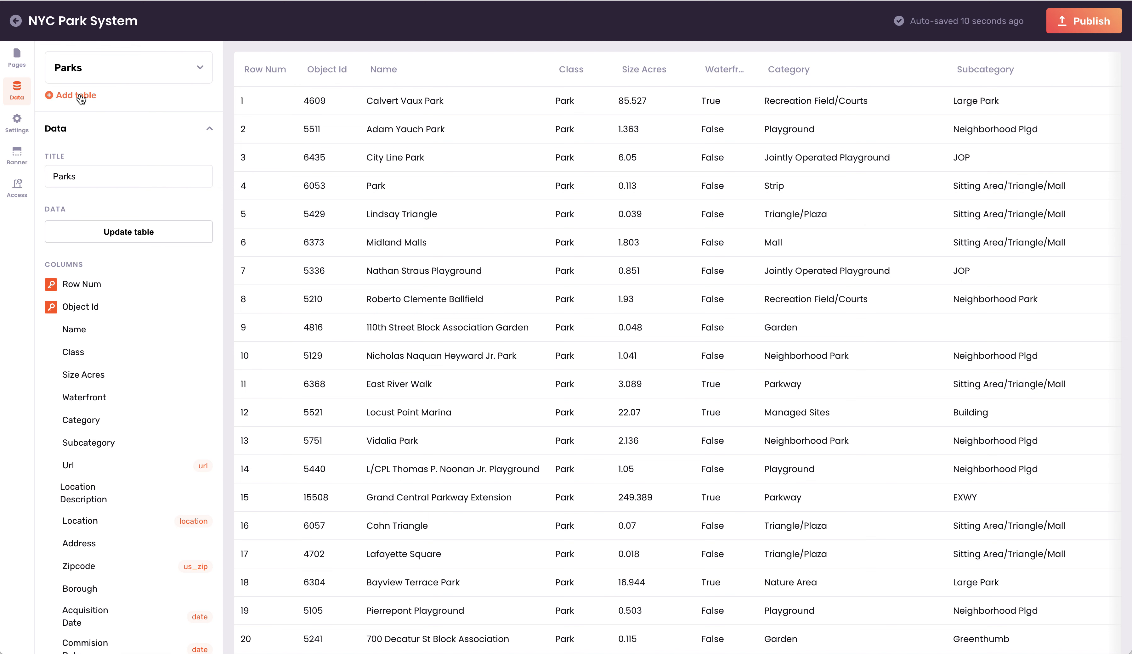
left_click(80, 96)
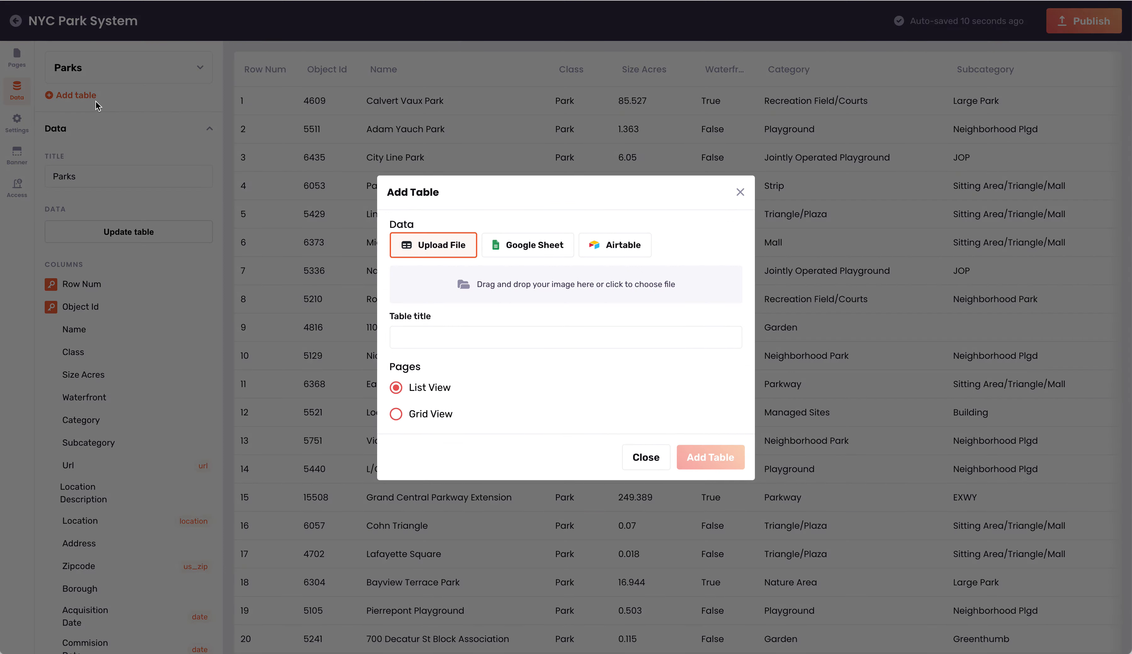
left_click(565, 286)
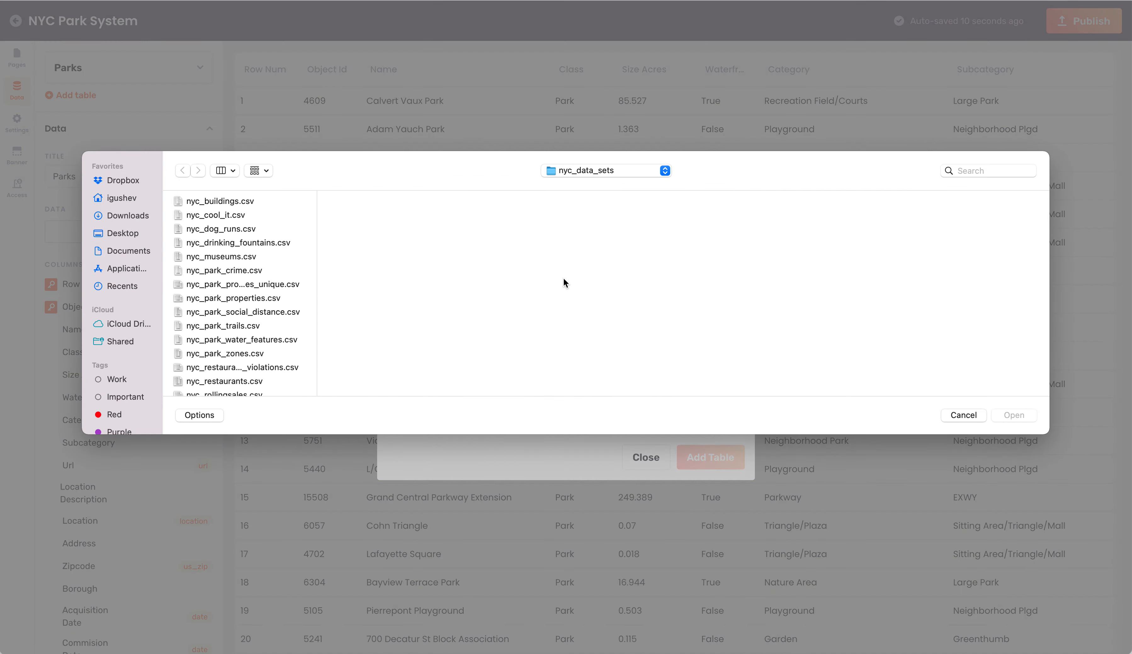
left_click(251, 327)
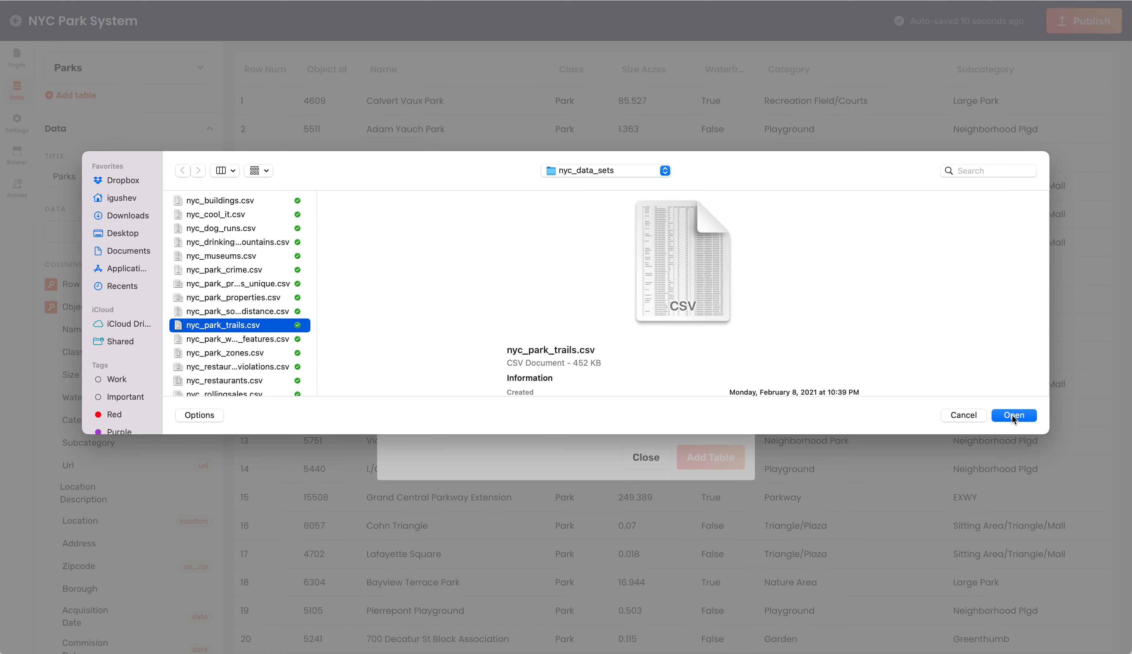
left_click(1015, 414)
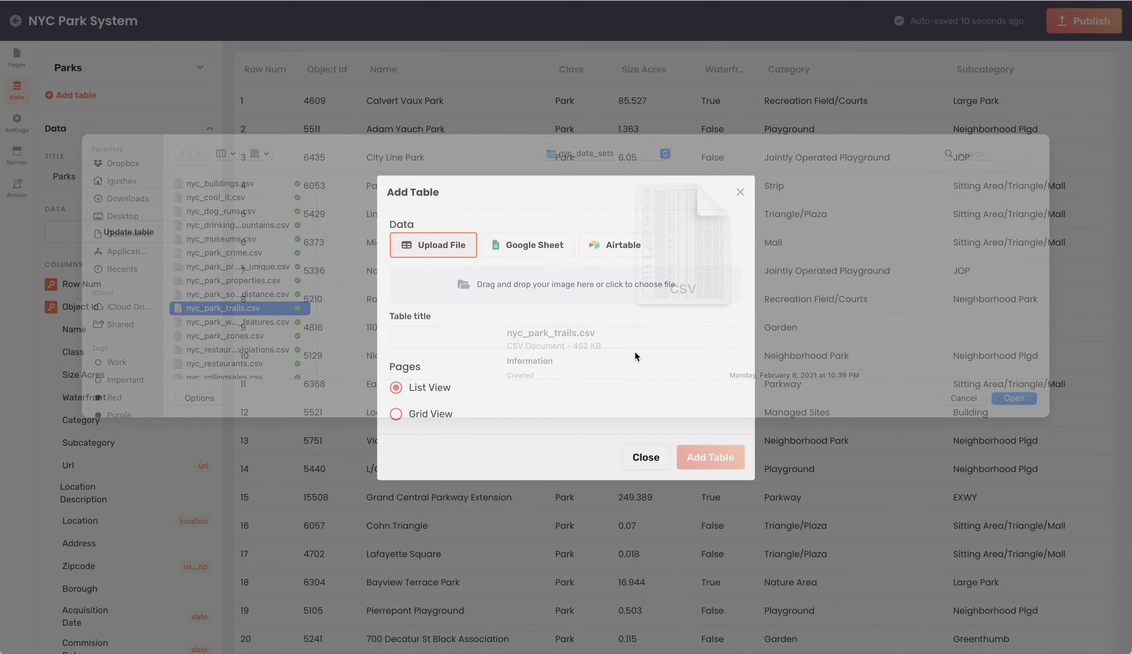
left_click(565, 338)
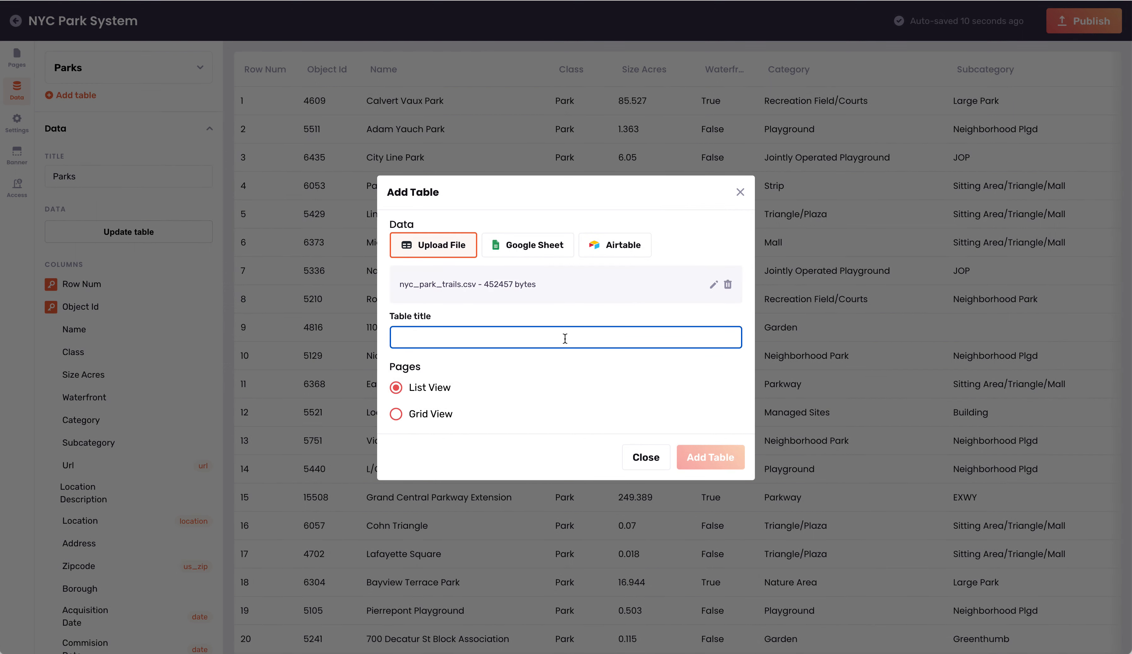
type("Trails")
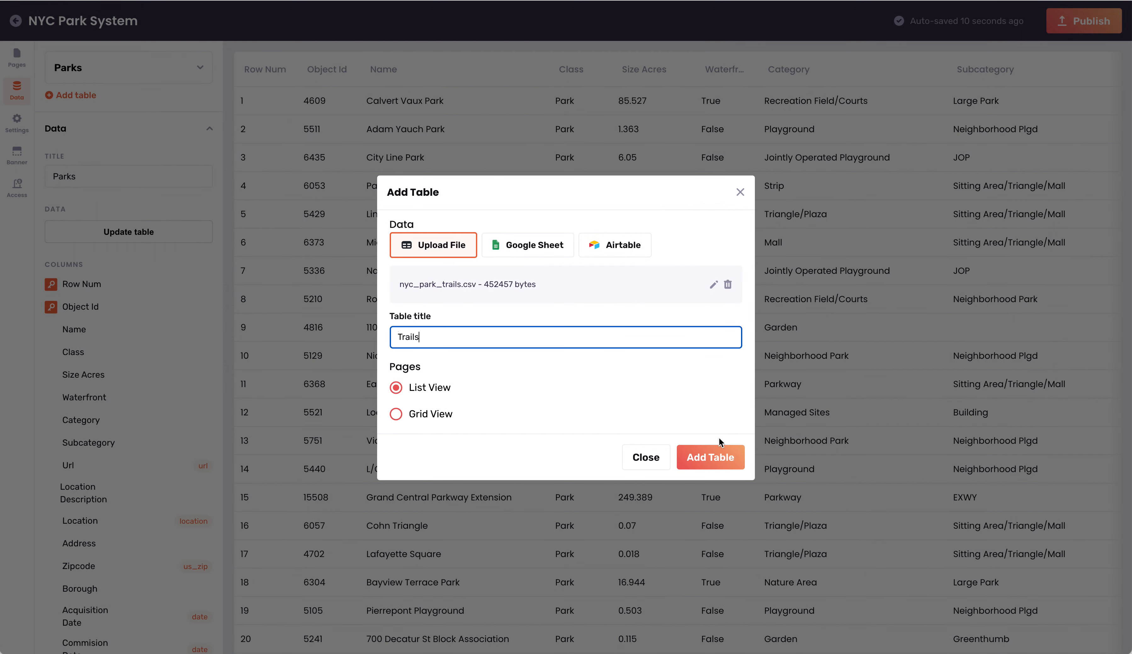
left_click(718, 460)
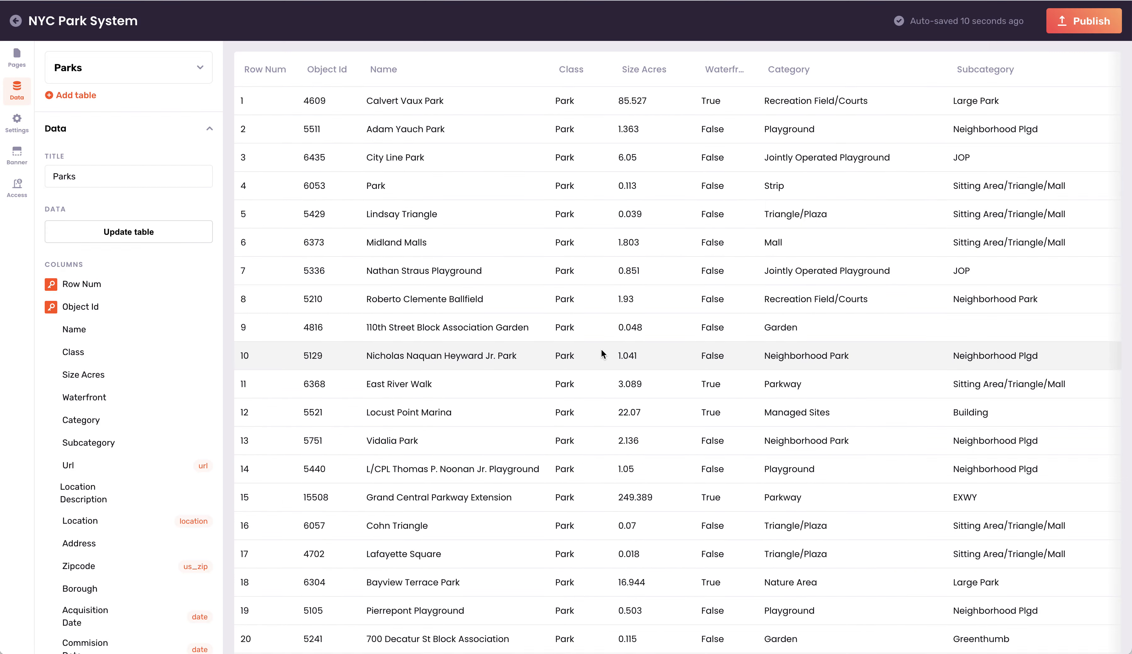
View the rows and columns of the Trails table, and return to the Parks table
left_click(168, 66)
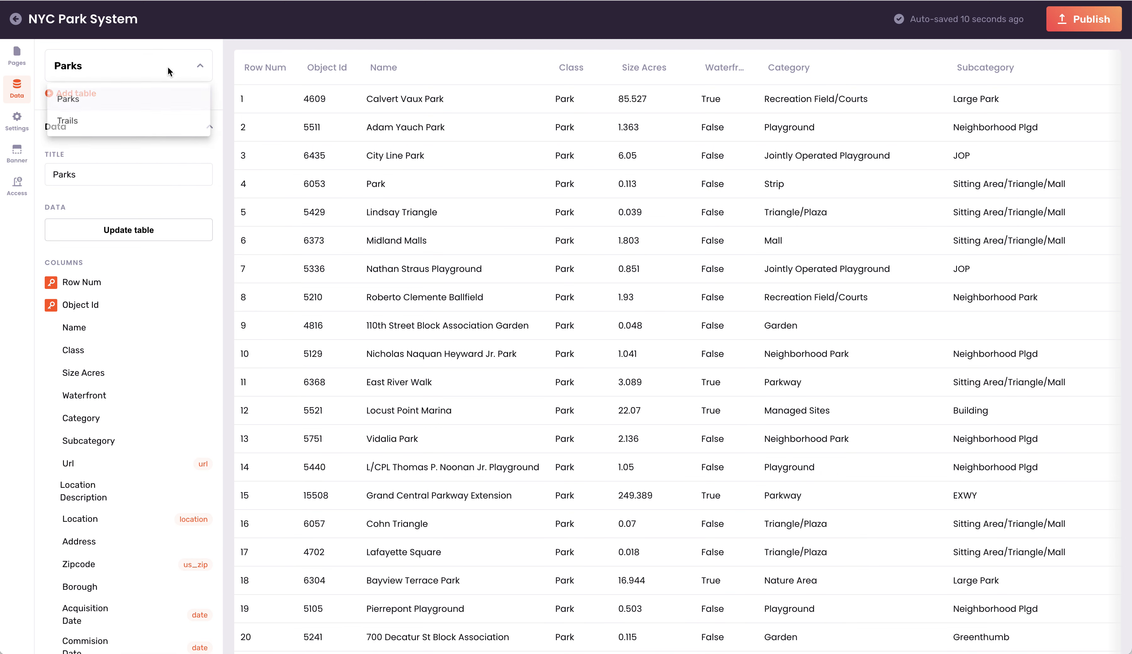
left_click(98, 125)
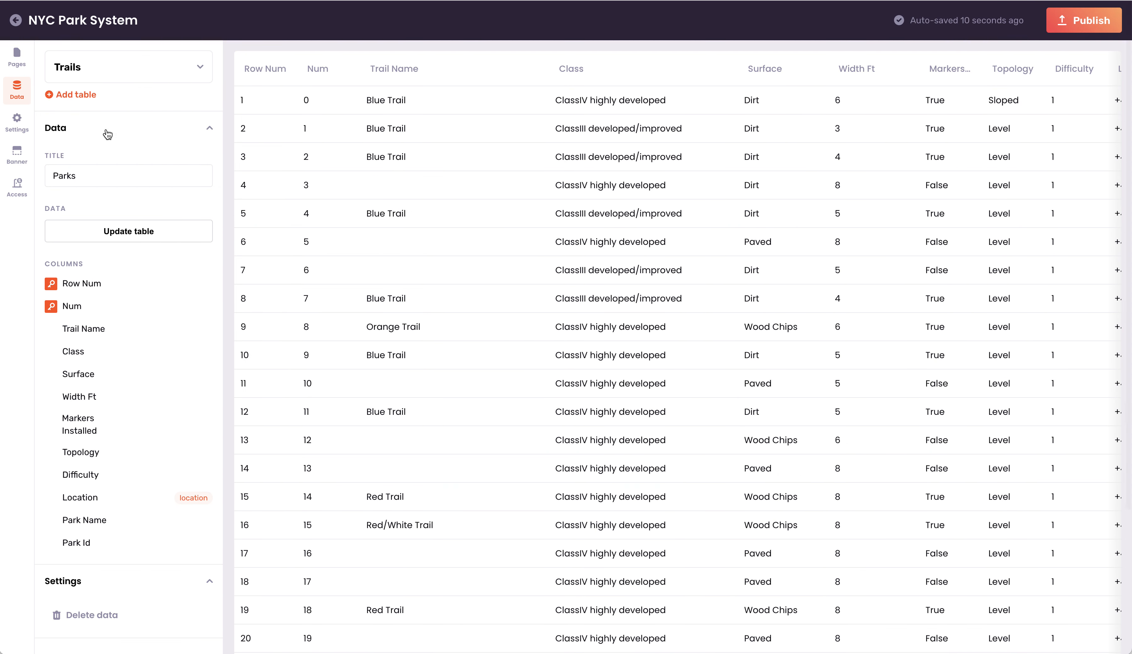
left_click(144, 76)
left_click(106, 102)
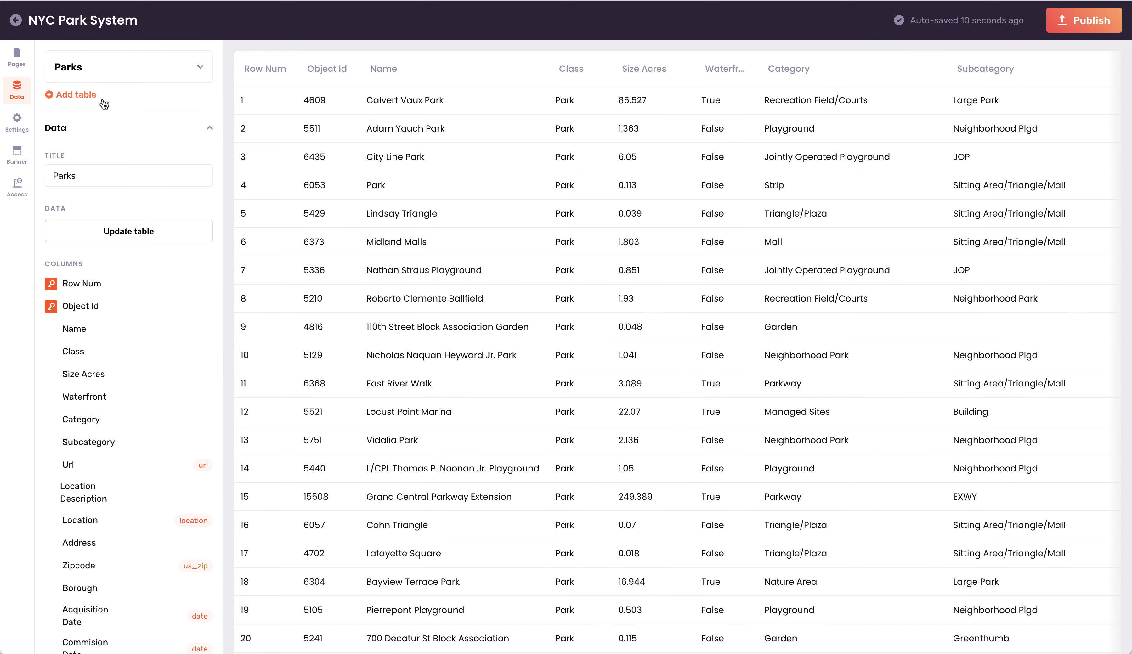
Add a data table titled Playground Zones from nyc_park_zones.csv, using the List View page type
left_click(93, 94)
left_click(499, 341)
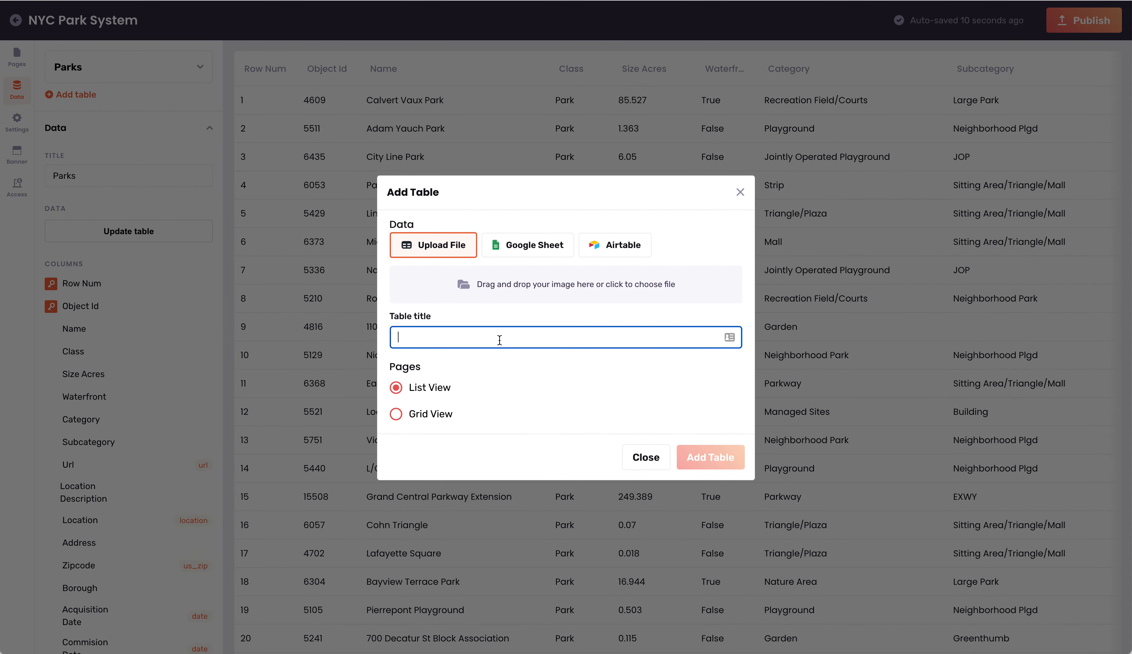
type("Playground Zones")
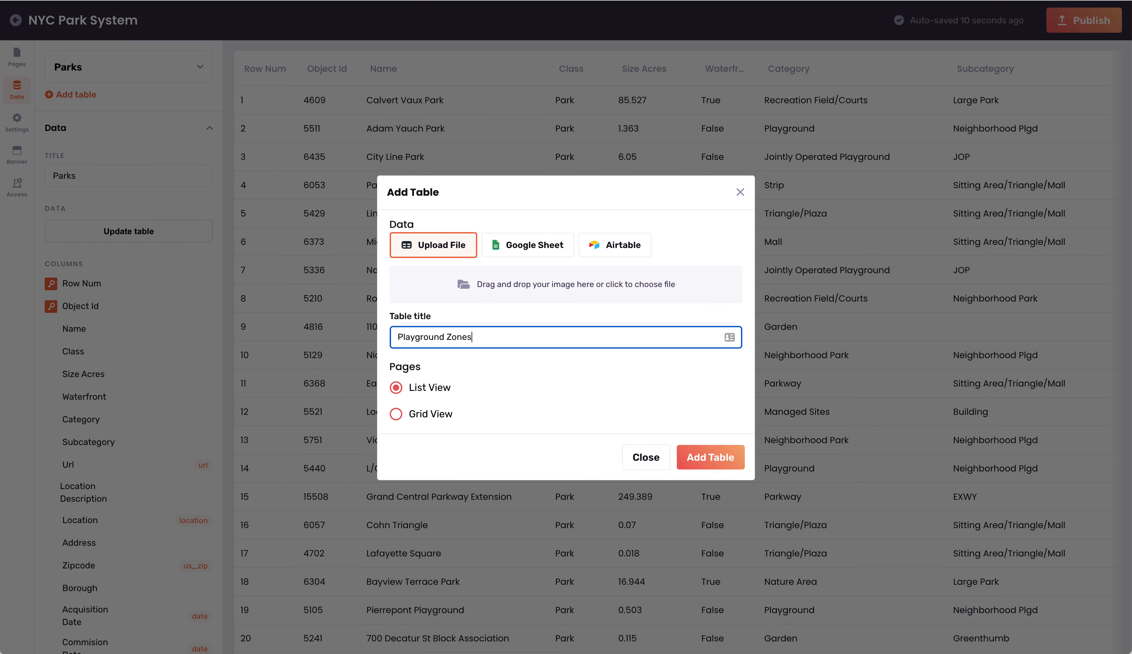
left_click(499, 295)
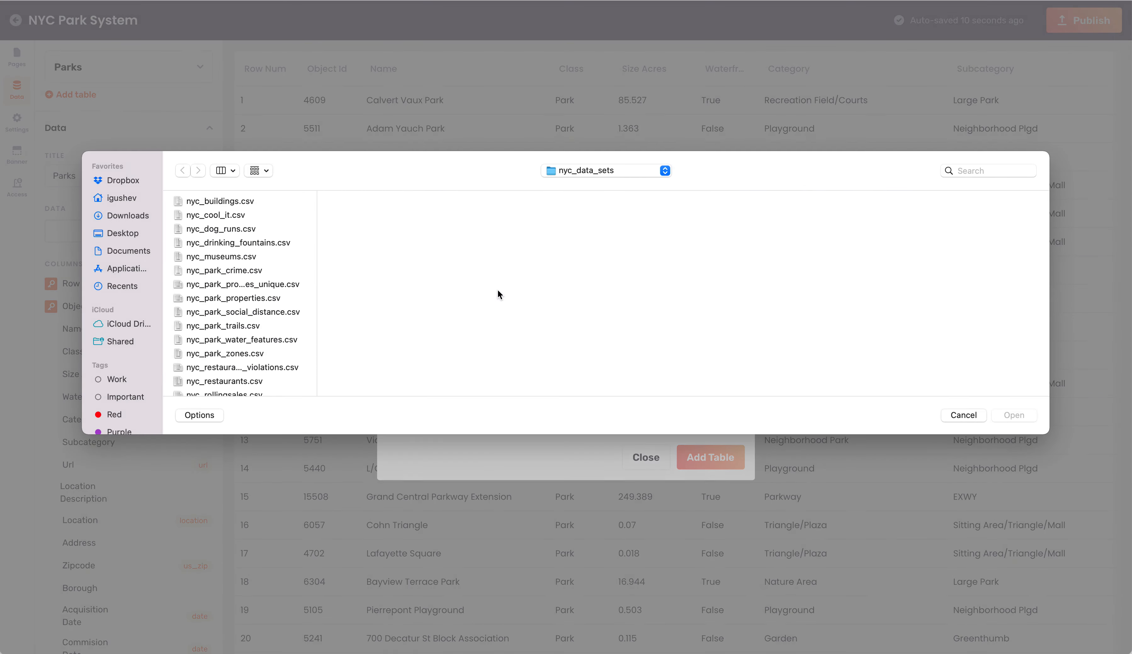
left_click(268, 351)
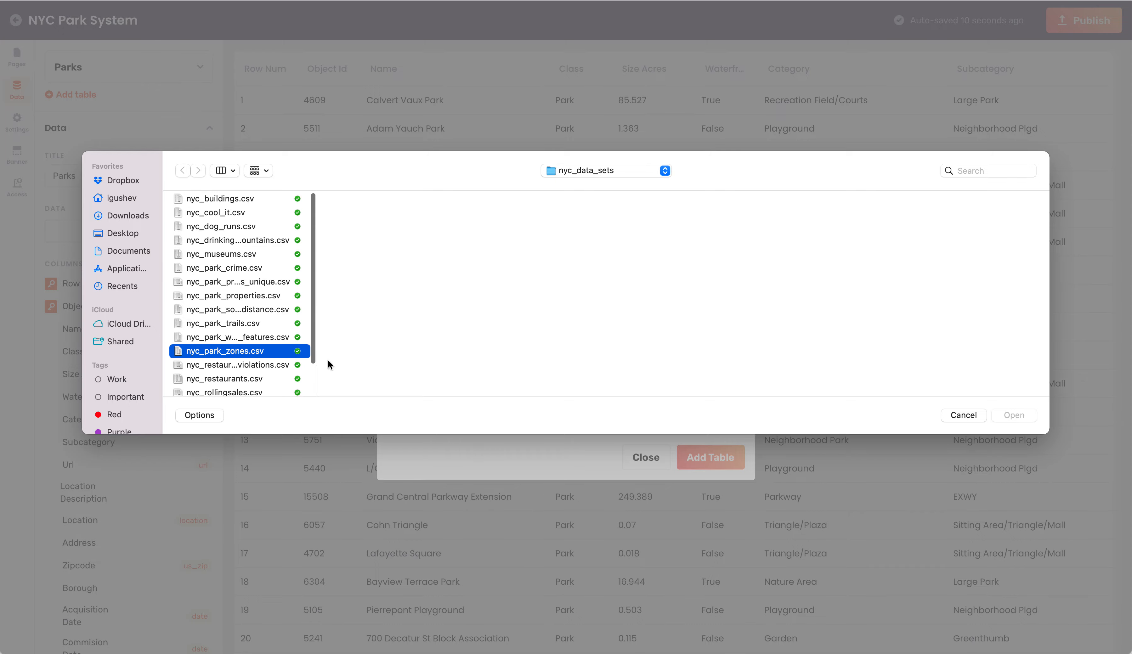
key("Return")
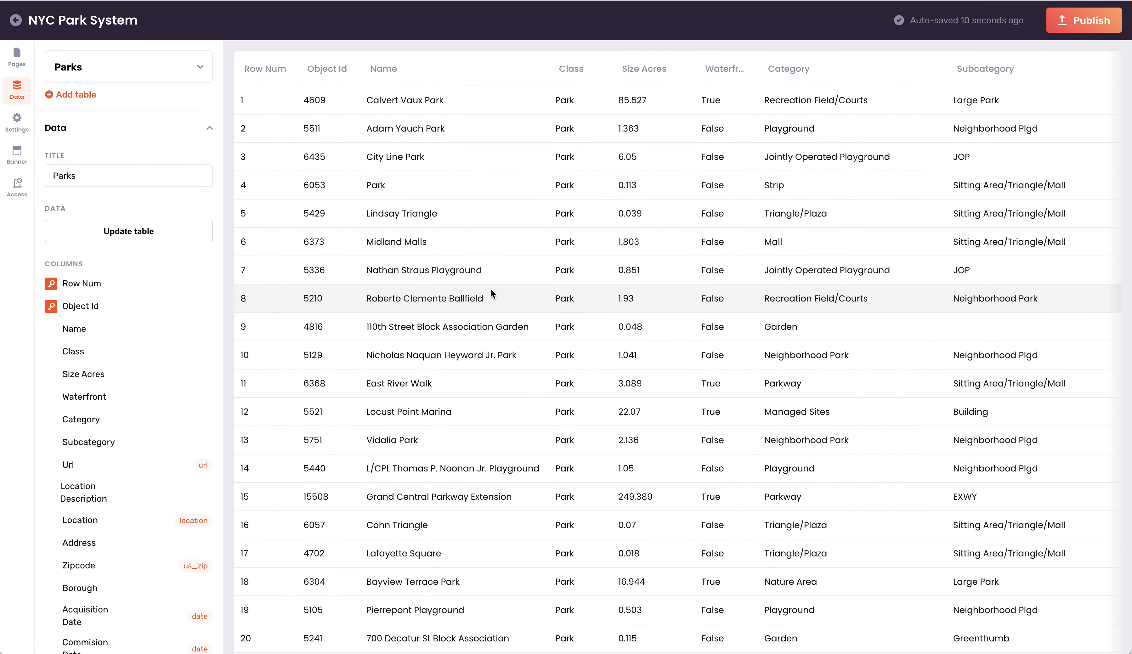
View the data in the Playground Zones table, and switch back to the Parks table
left_click(172, 68)
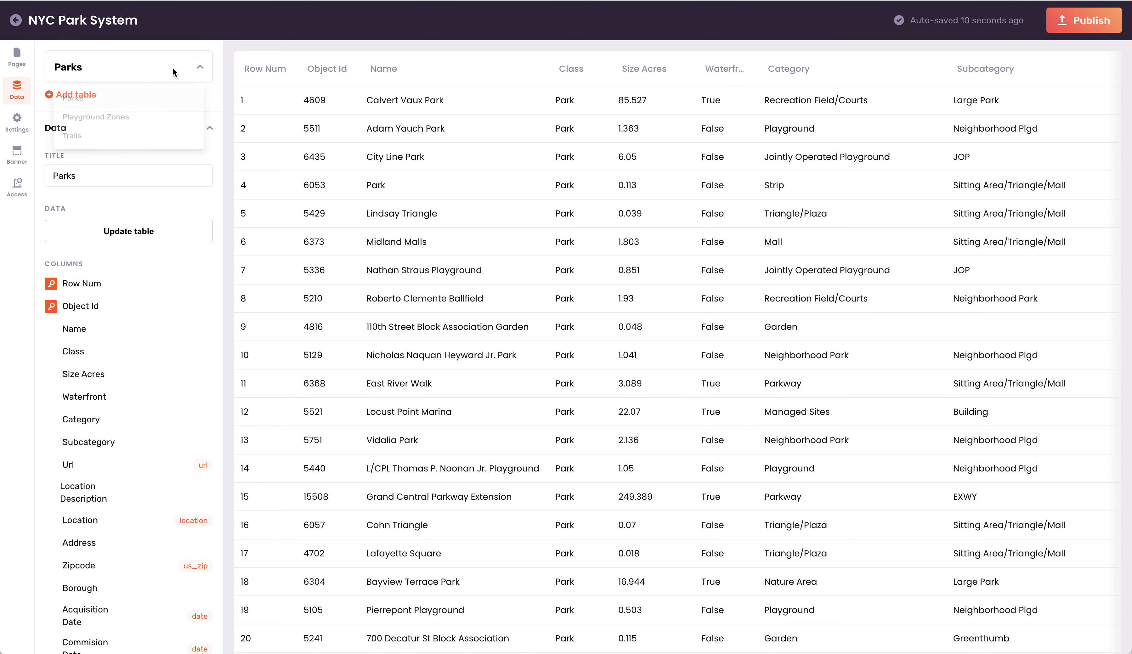
left_click(114, 130)
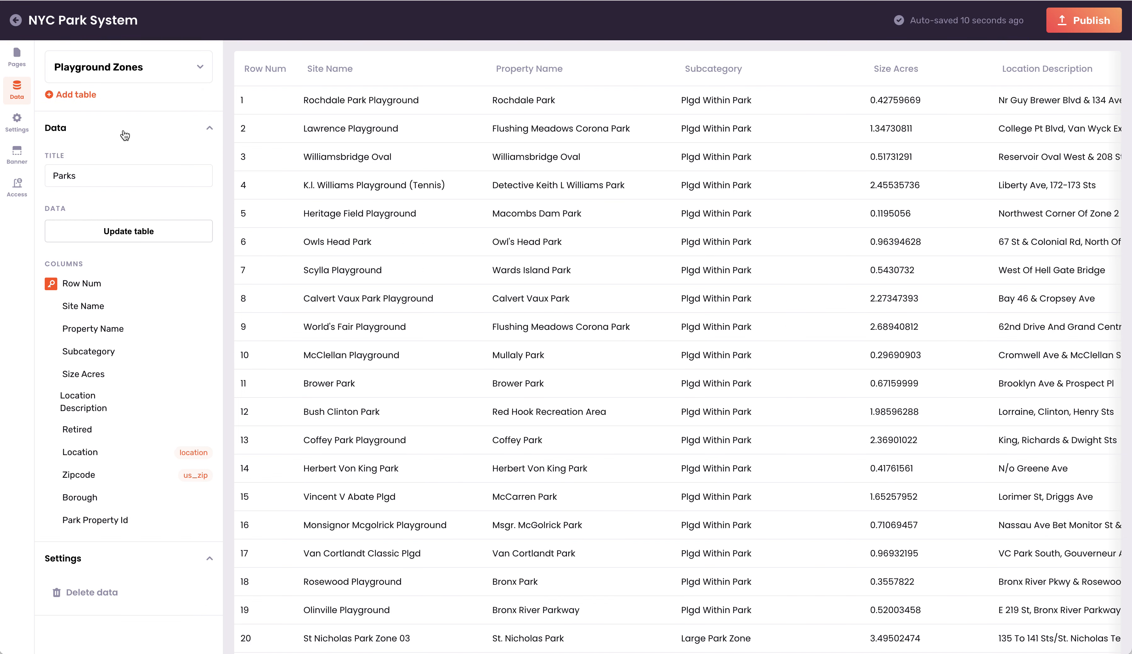
left_click(136, 71)
left_click(108, 105)
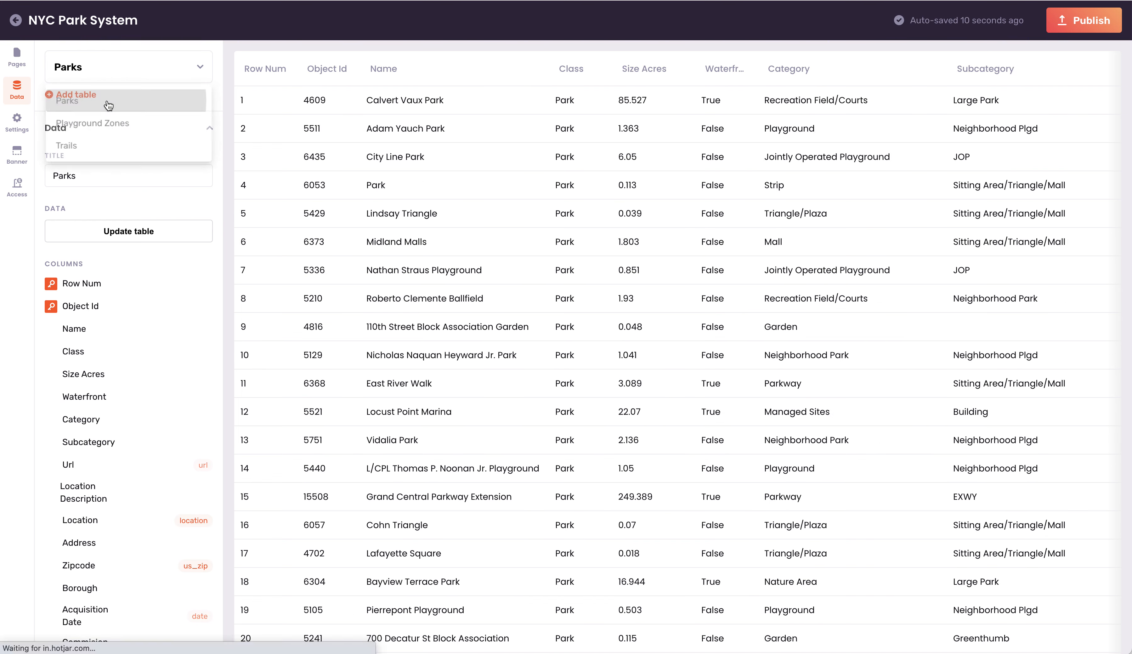
Examine the Parks table's column list down to Park Property Id and check which tables the project contains
scroll(170, 275, "down", 5)
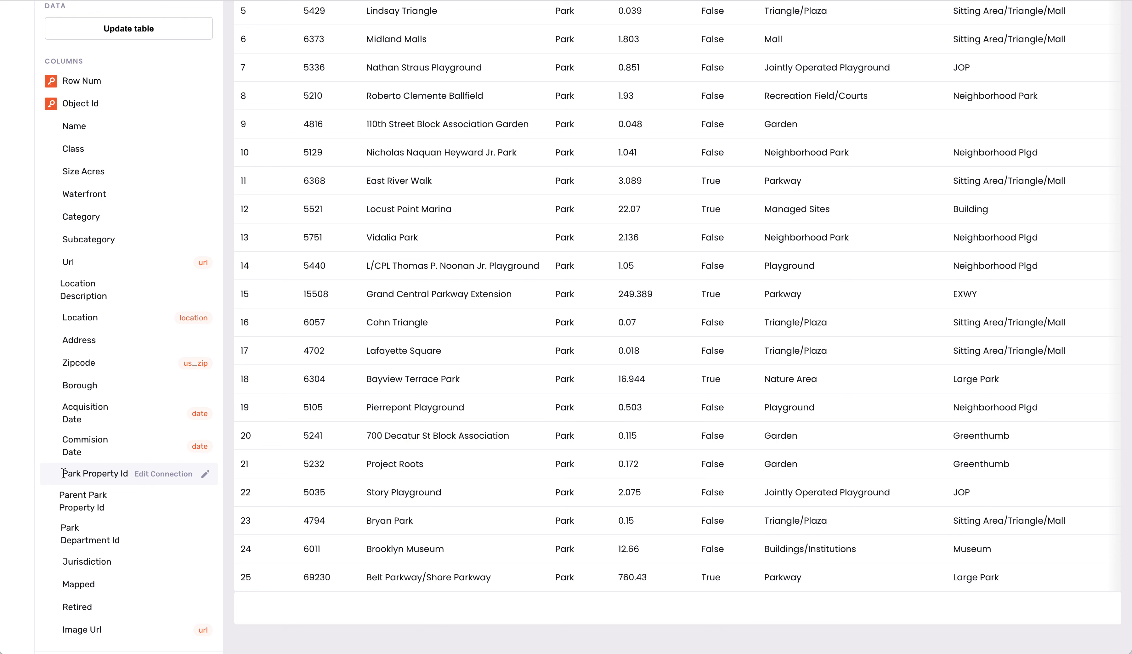
scroll(65, 474, "up", 5)
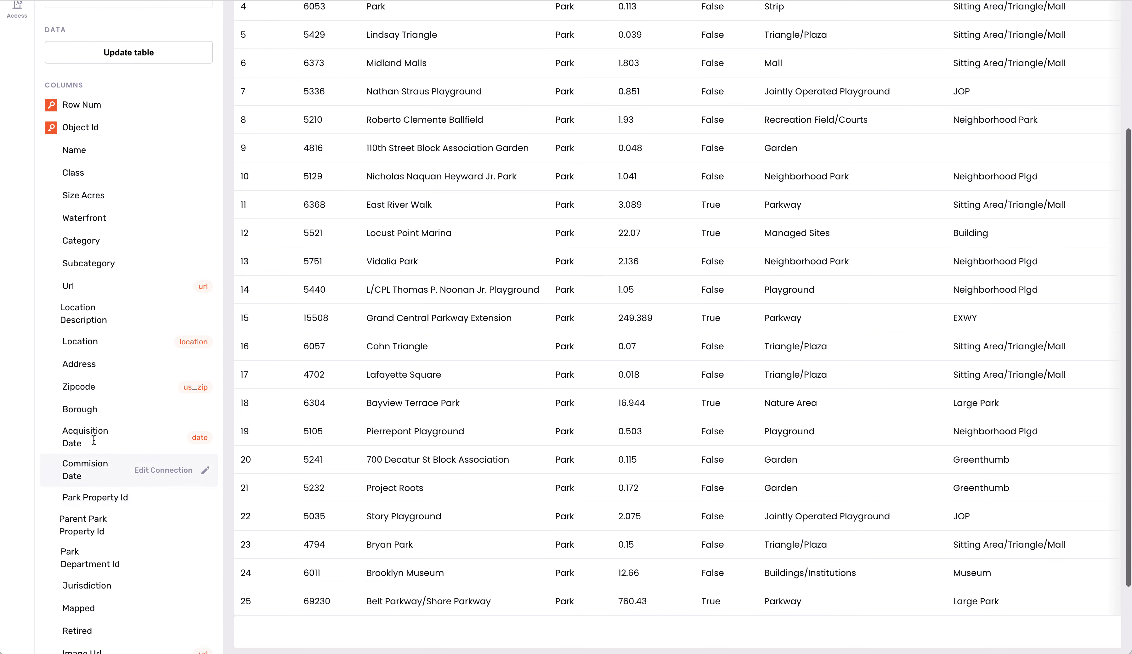
left_click(155, 70)
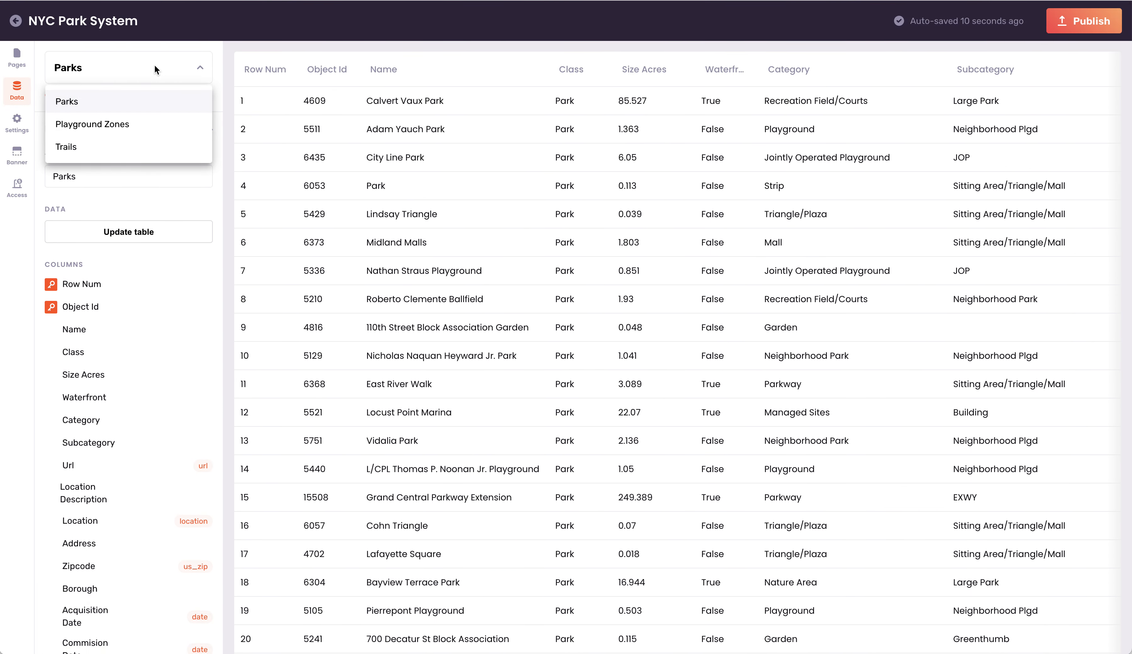
left_click(177, 69)
scroll(177, 74, "down", 1)
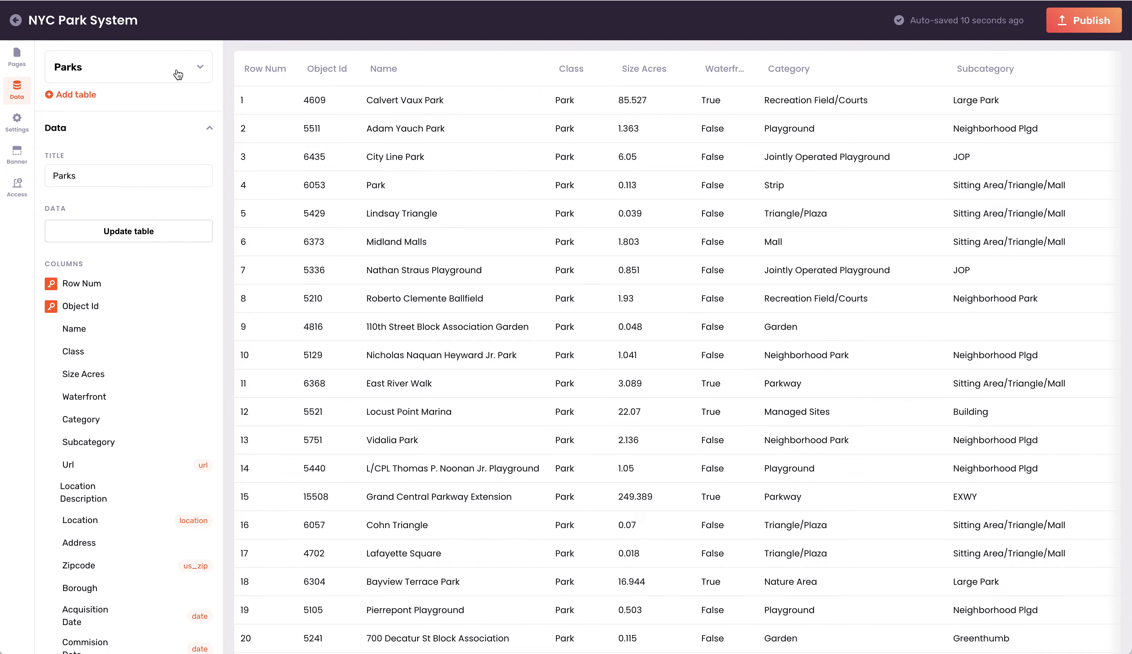
scroll(178, 74, "up", 1)
scroll(173, 143, "down", 1)
scroll(173, 143, "down", 5)
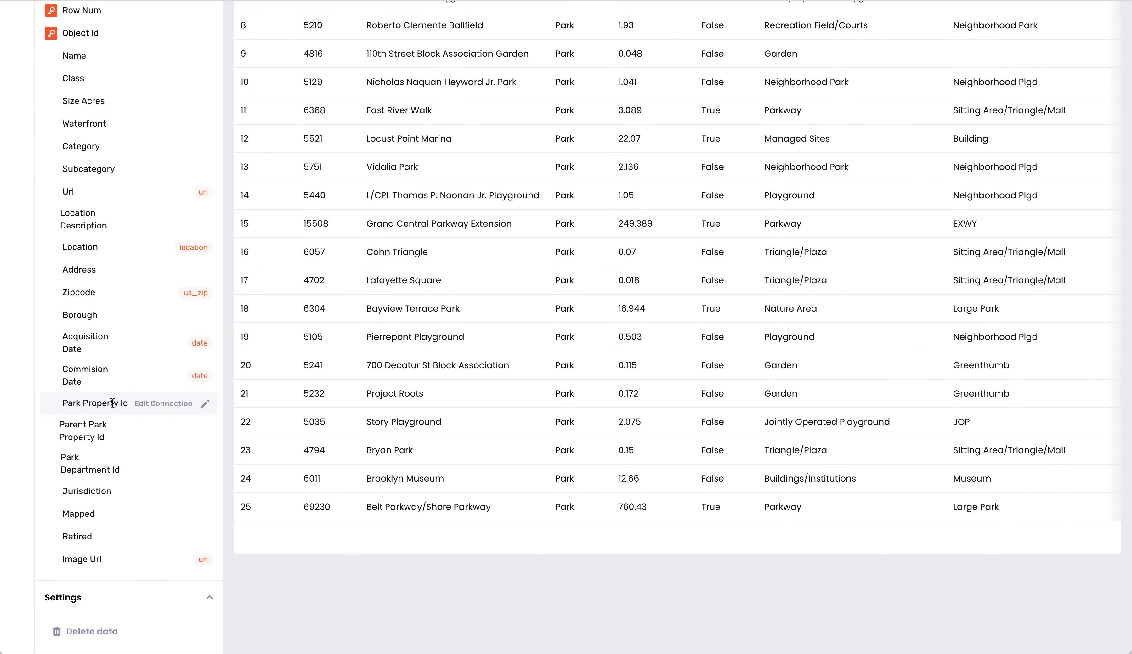
Open the connection settings of the Park Property Id column and examine the available connections and the new-connection form
left_click(162, 404)
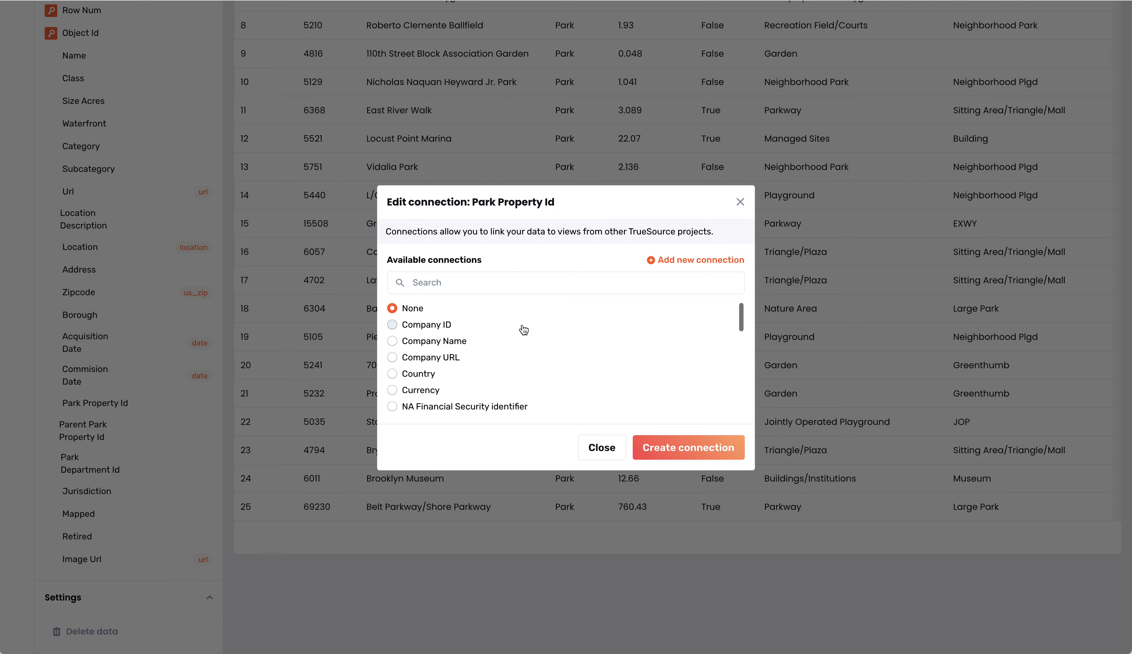
scroll(509, 316, "down", 8)
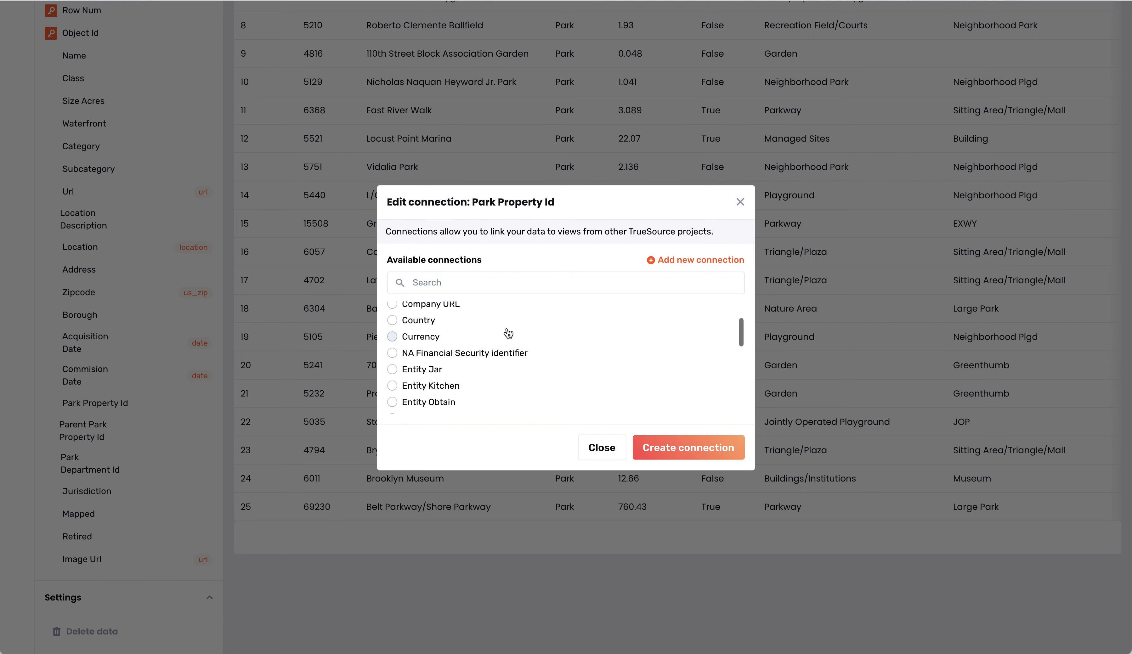
scroll(509, 333, "up", 8)
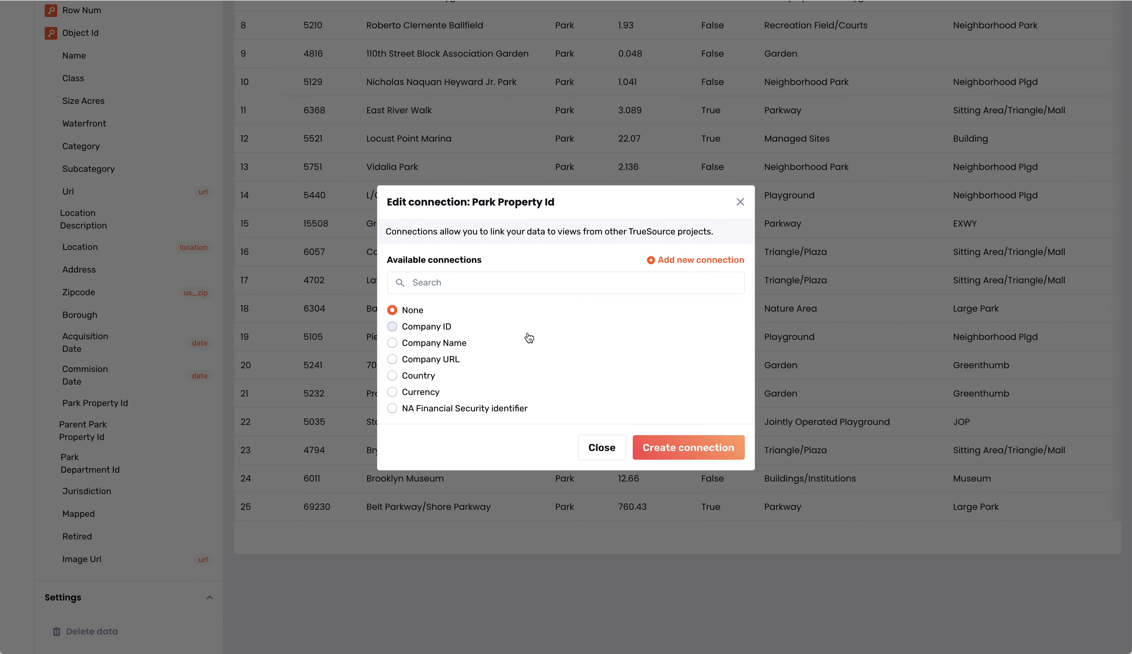
scroll(549, 349, "down", 10)
scroll(552, 350, "up", 3)
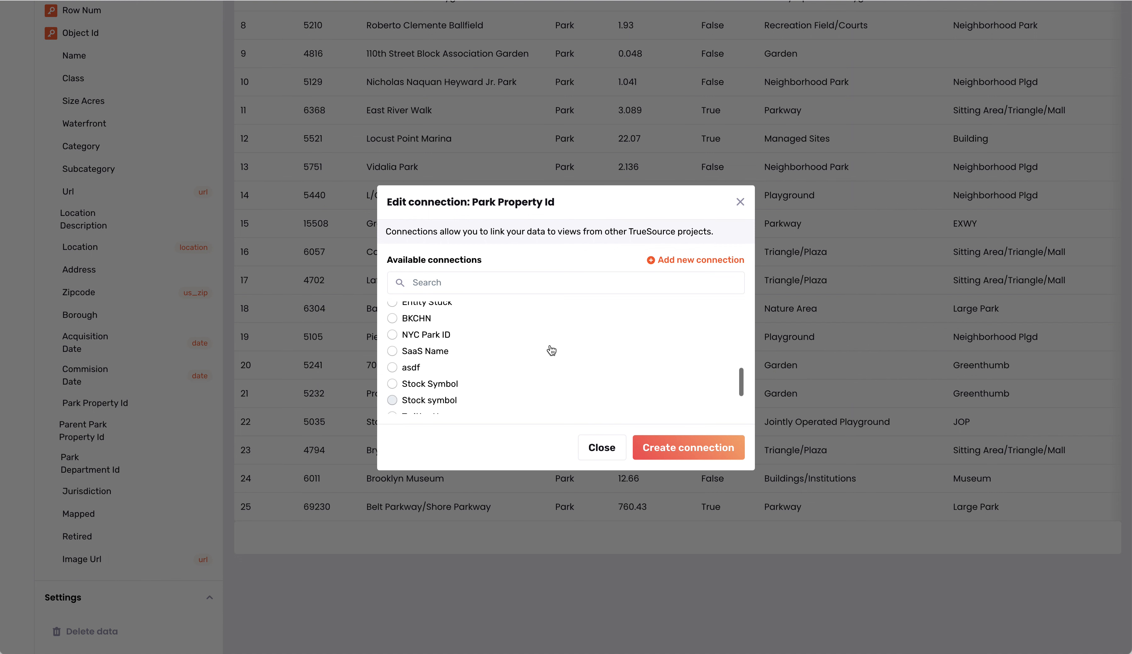
scroll(552, 350, "down", 3)
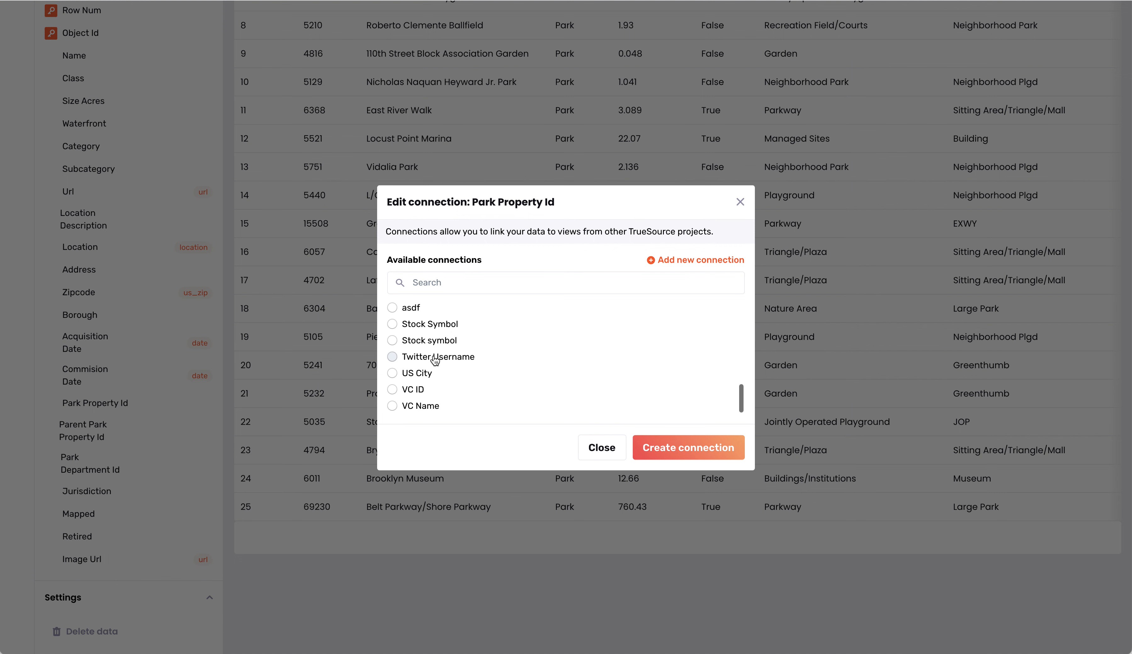
scroll(494, 366, "up", 1)
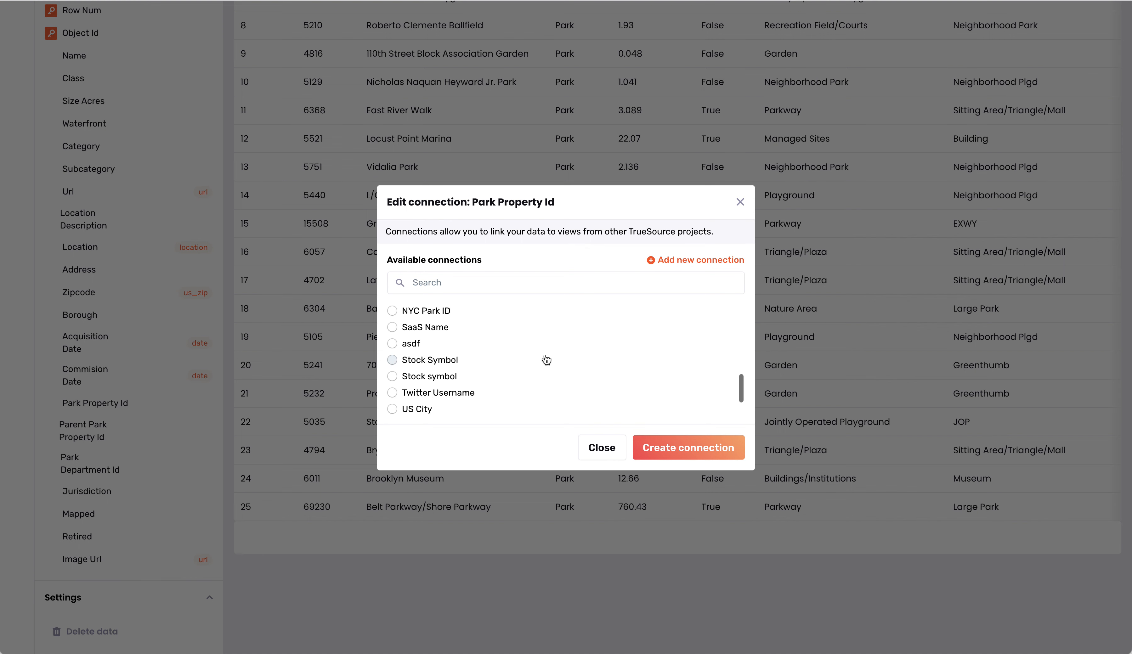
left_click(721, 261)
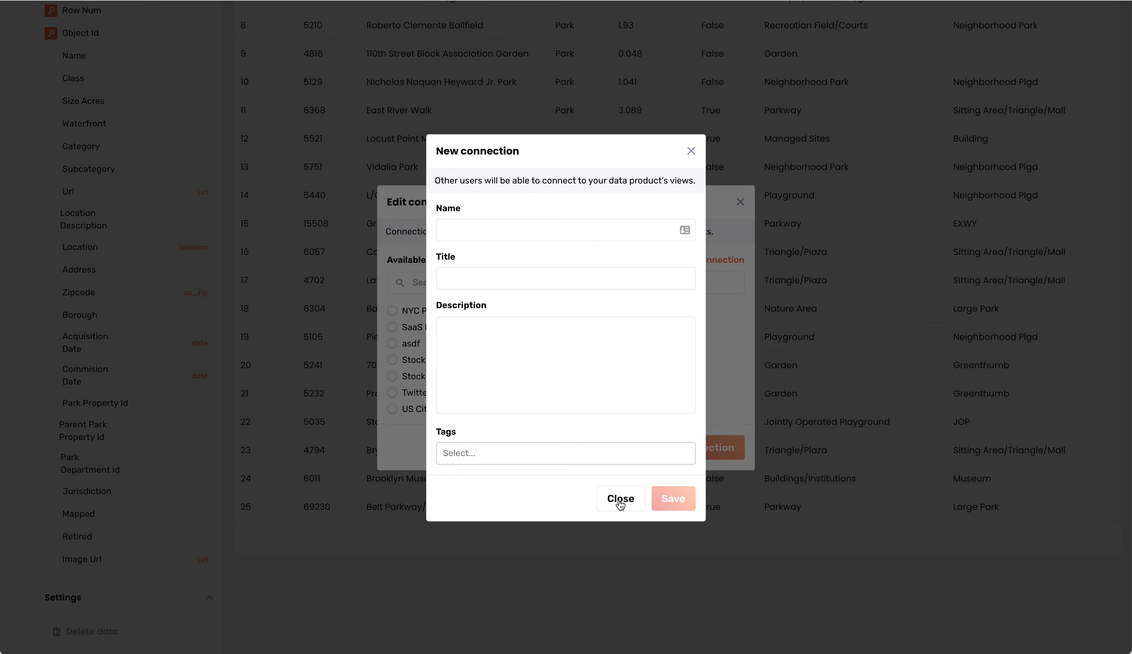
left_click(621, 499)
Assign the NYC Park ID connection to the Parks table's Park Property Id column
scroll(486, 337, "up", 3)
left_click(422, 355)
left_click(671, 450)
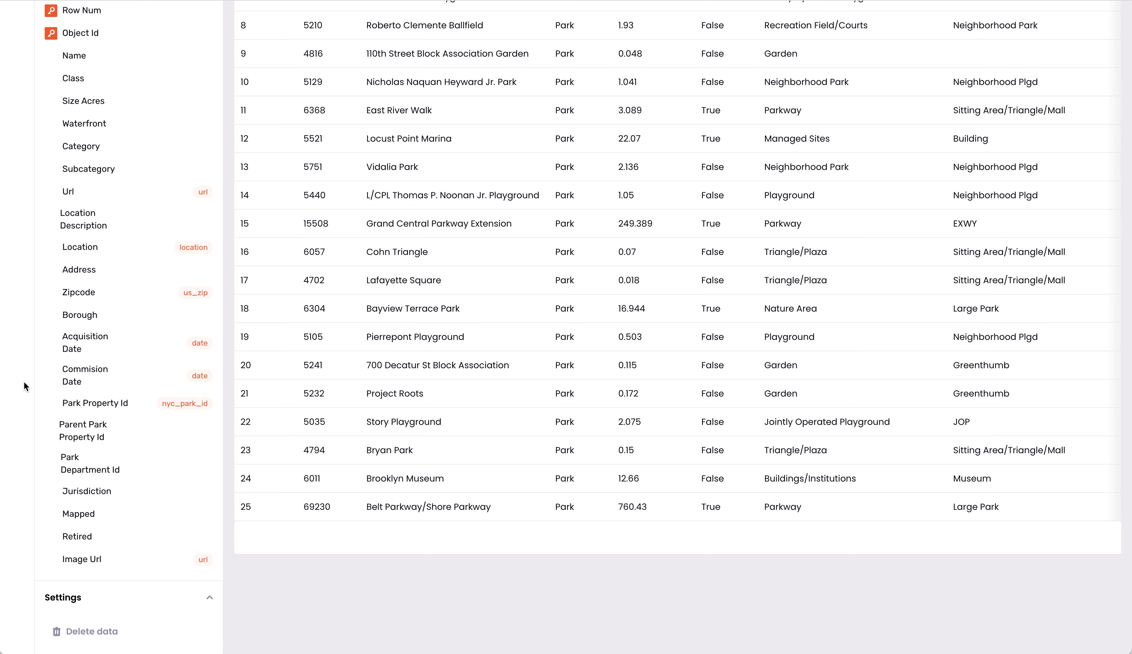
Switch to the Playground Zones table and connect its Park Property Id column to NYC Park ID
scroll(27, 382, "up", 10)
left_click(150, 79)
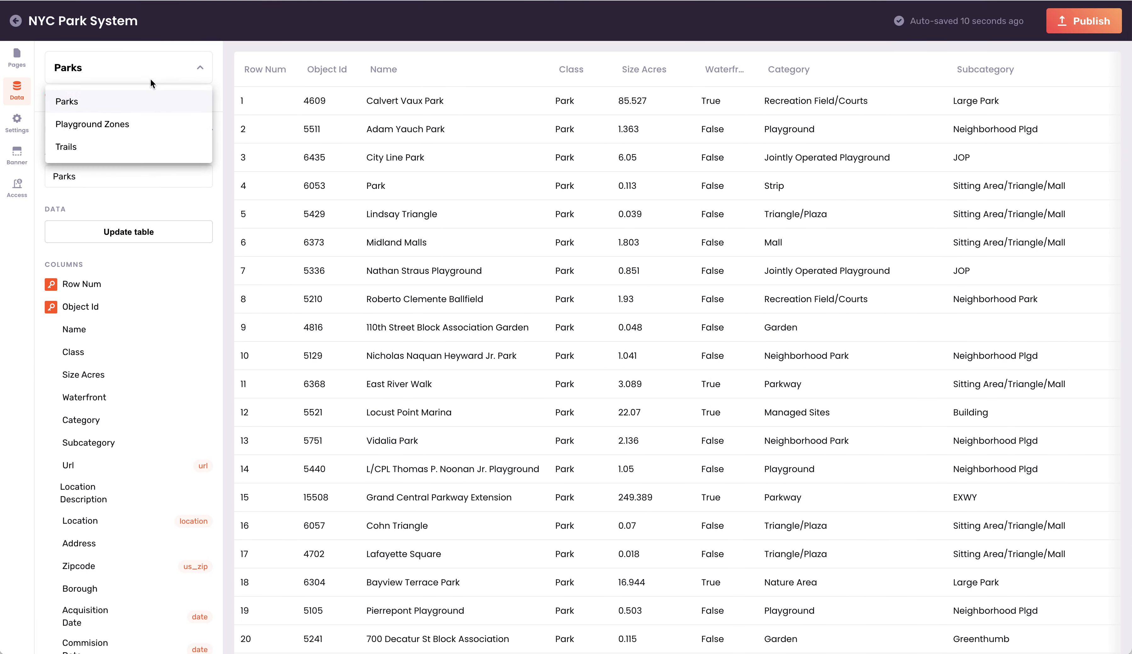
left_click(126, 129)
scroll(131, 152, "down", 2)
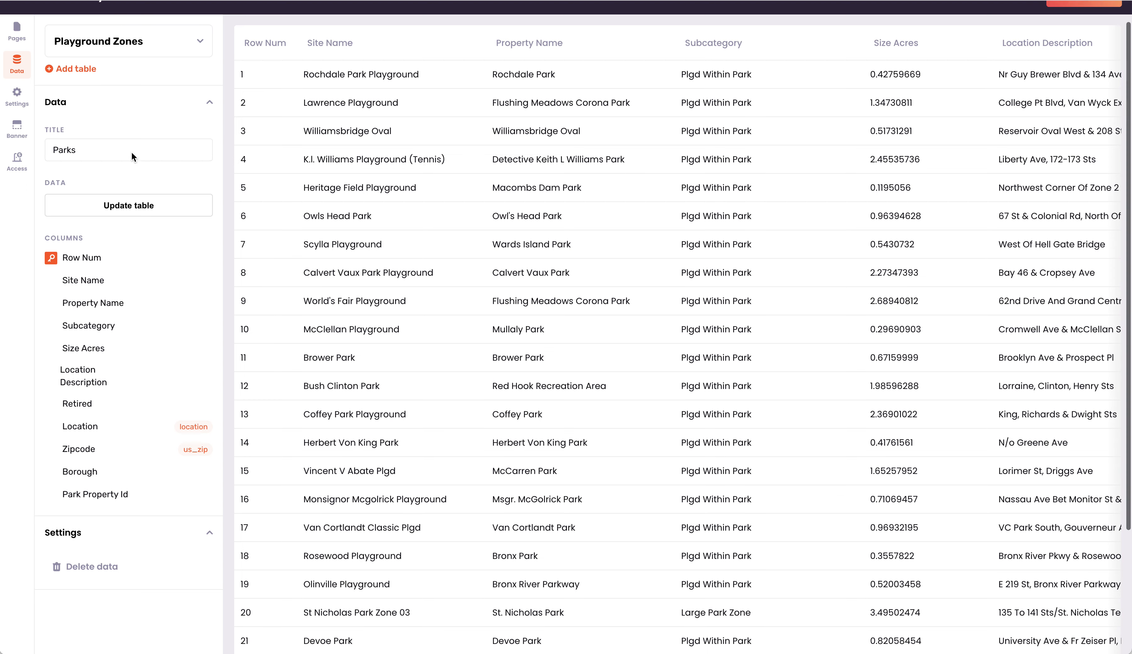
scroll(131, 151, "down", 4)
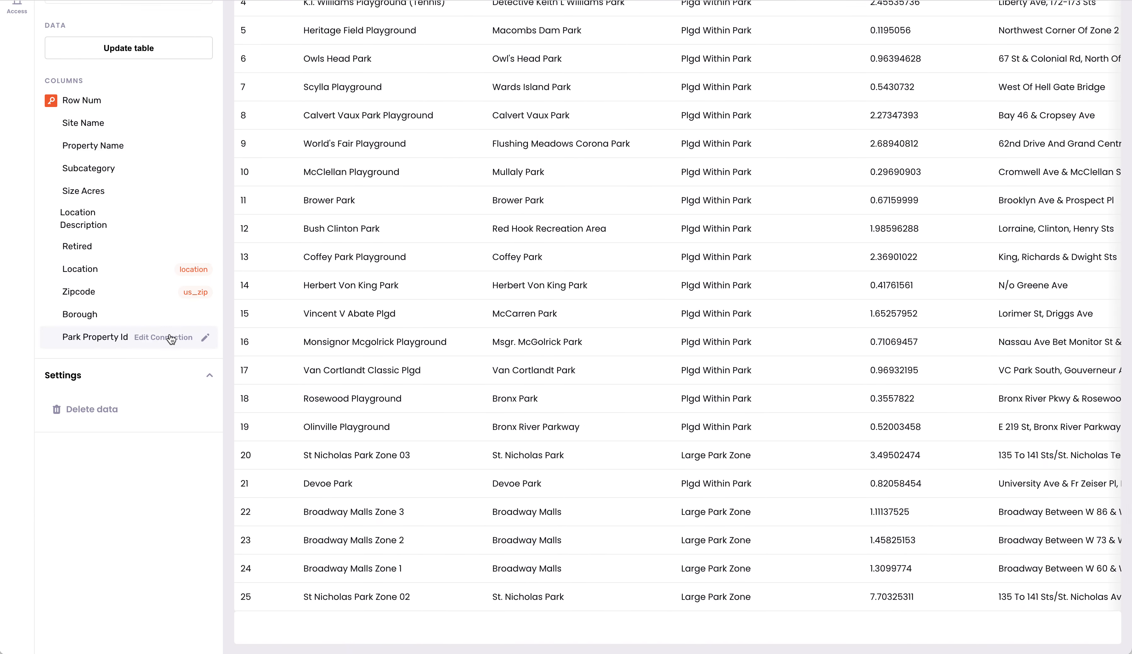
left_click(171, 338)
scroll(444, 393, "down", 1)
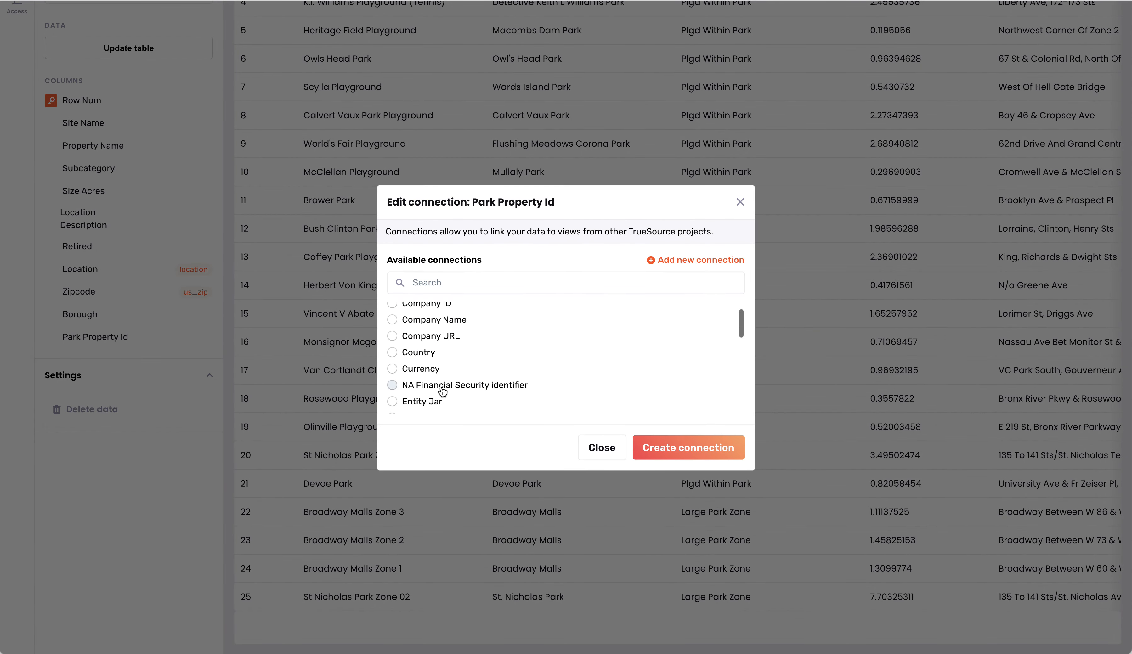
scroll(443, 392, "down", 2)
scroll(438, 384, "up", 4)
scroll(435, 377, "down", 5)
left_click_drag(433, 367, 436, 368)
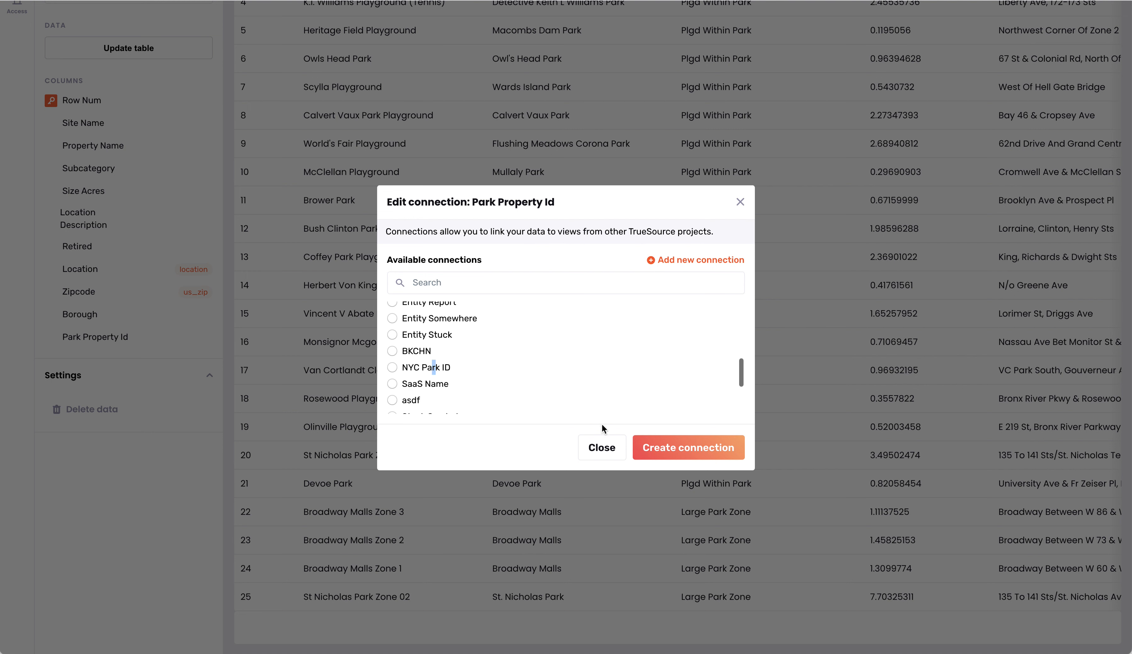
left_click(391, 368)
left_click(666, 447)
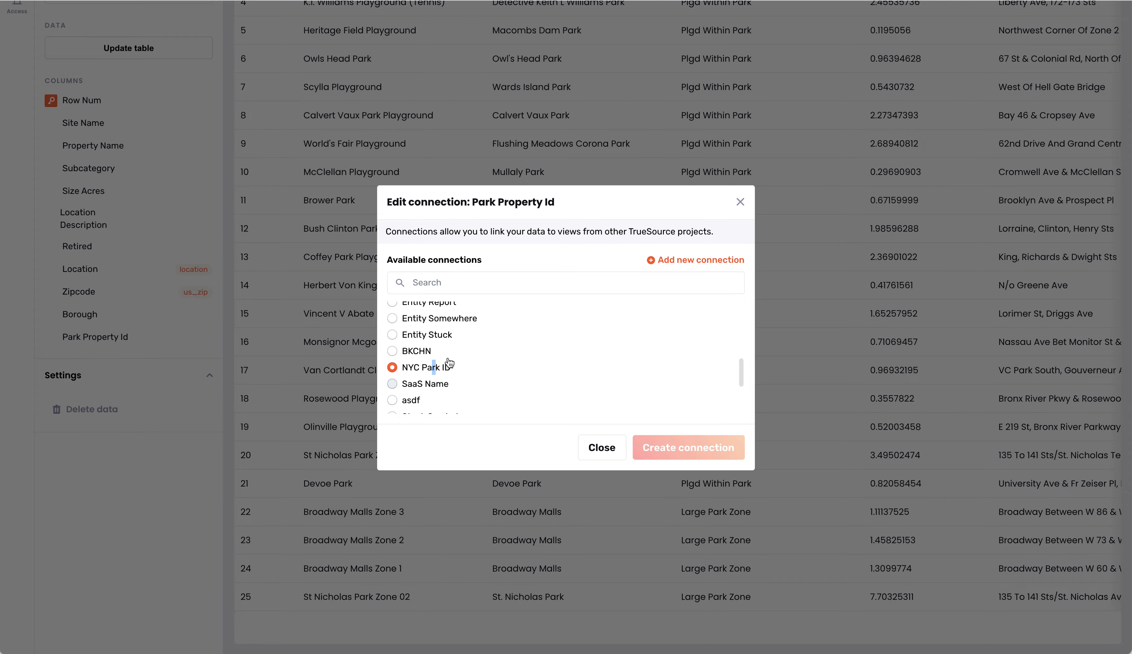
Switch to the Trails table and connect its Park Id column to NYC Park ID
scroll(128, 237, "up", 5)
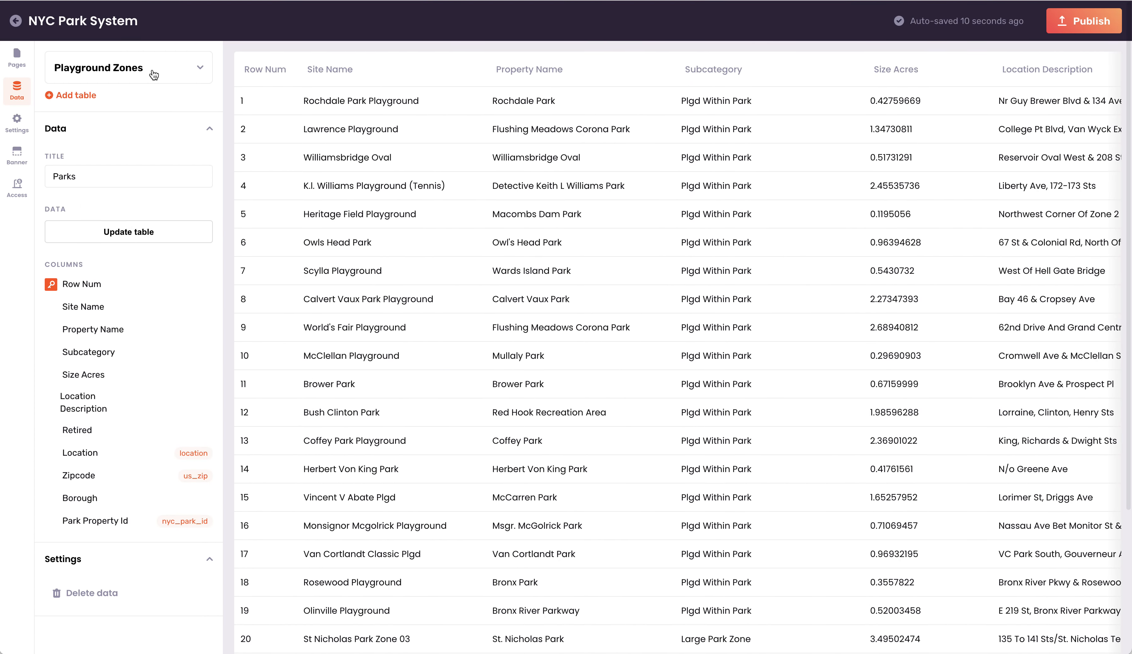
left_click(154, 75)
left_click(132, 144)
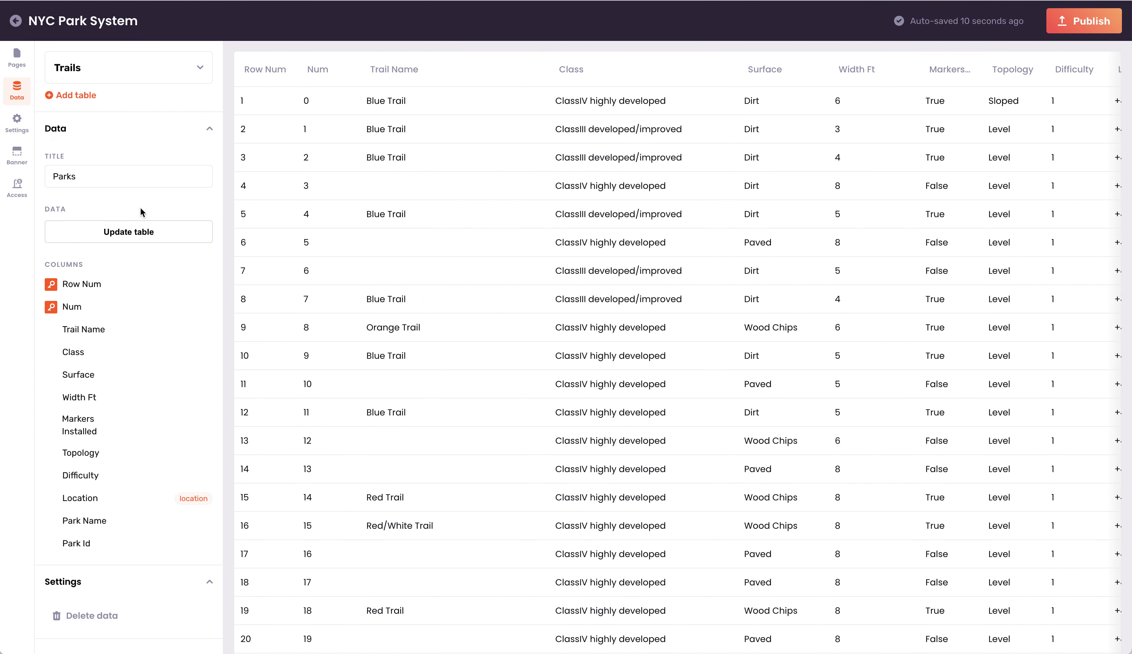
scroll(139, 214, "down", 4)
left_click(184, 362)
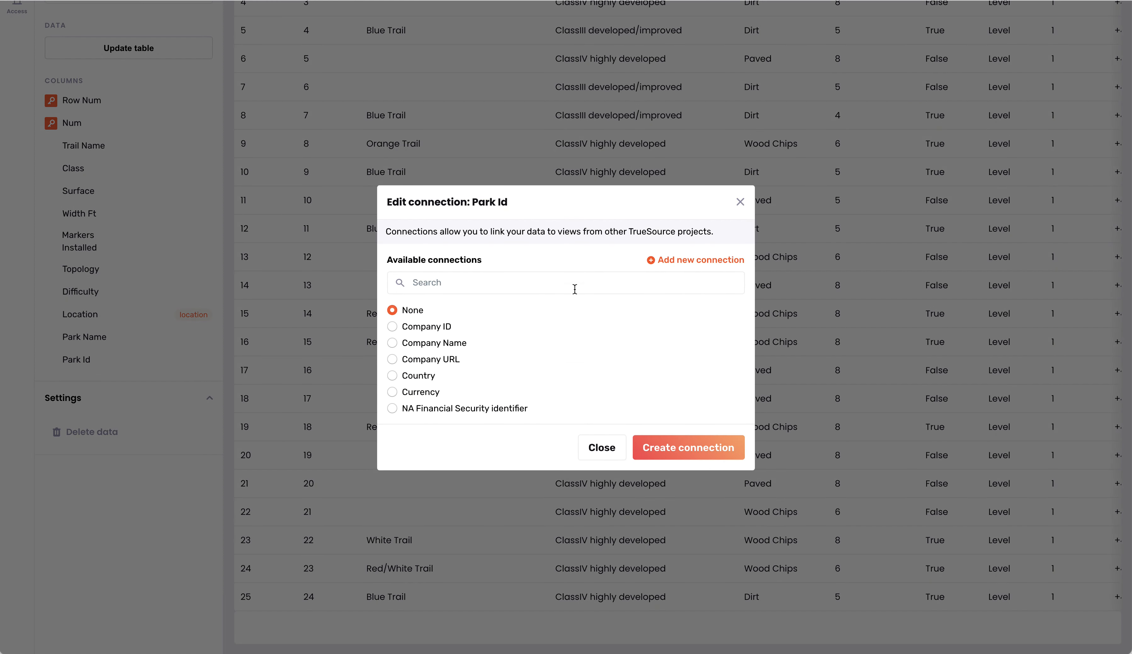
scroll(470, 397, "down", 10)
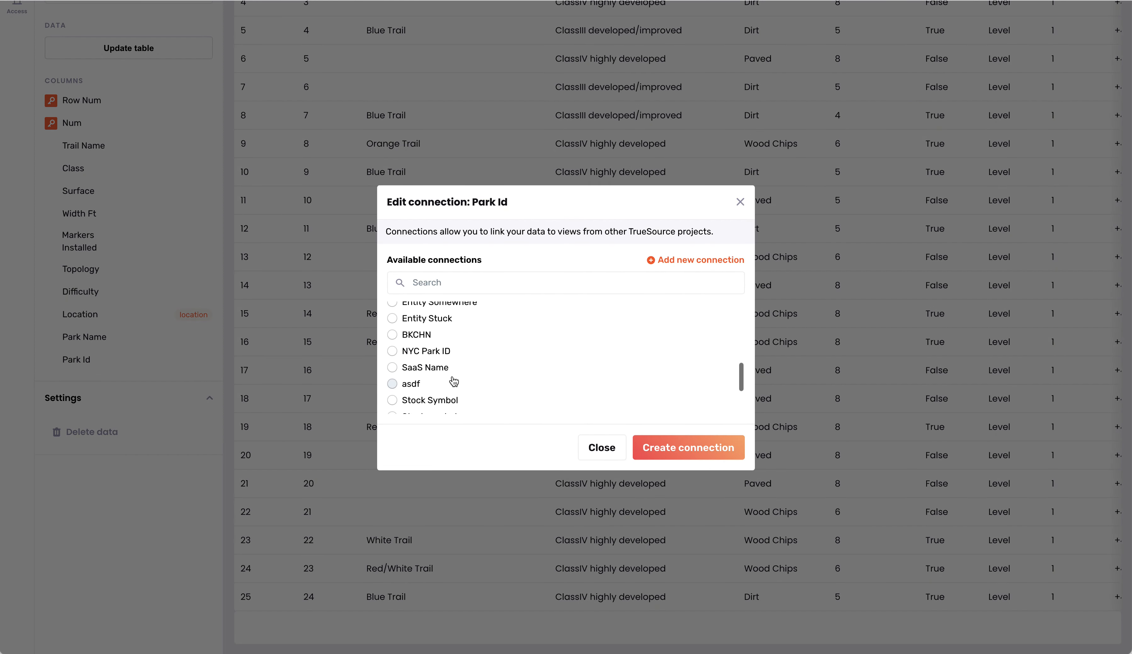
left_click(441, 352)
left_click(669, 451)
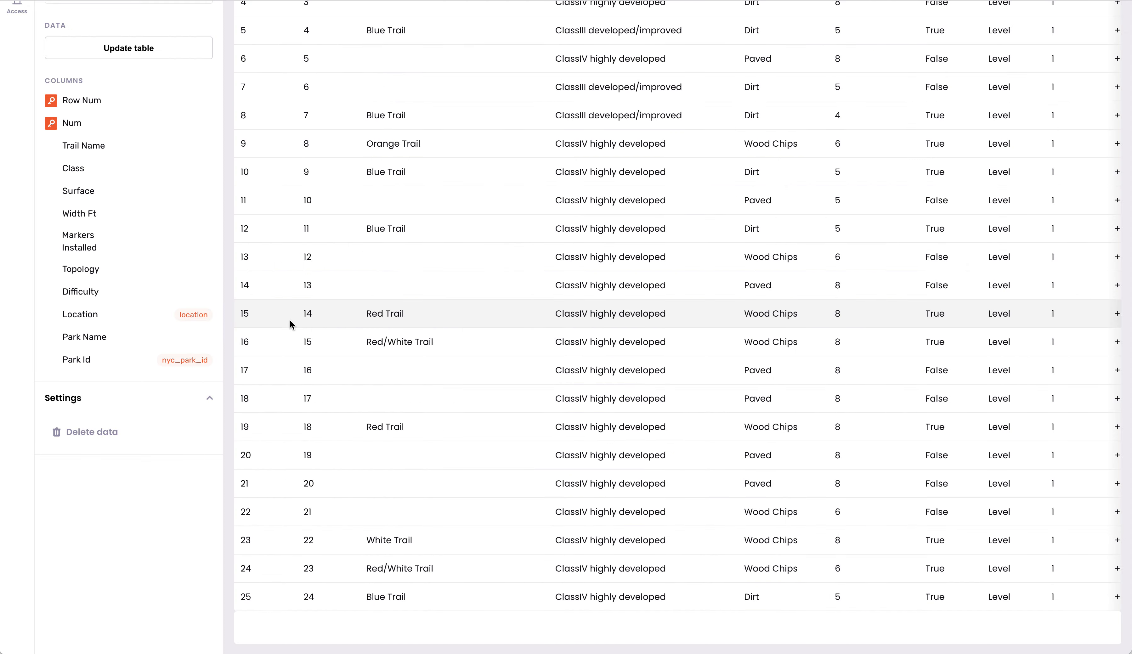
Open the Parks Card page for editing and set its header title to the Name column
scroll(156, 255, "up", 4)
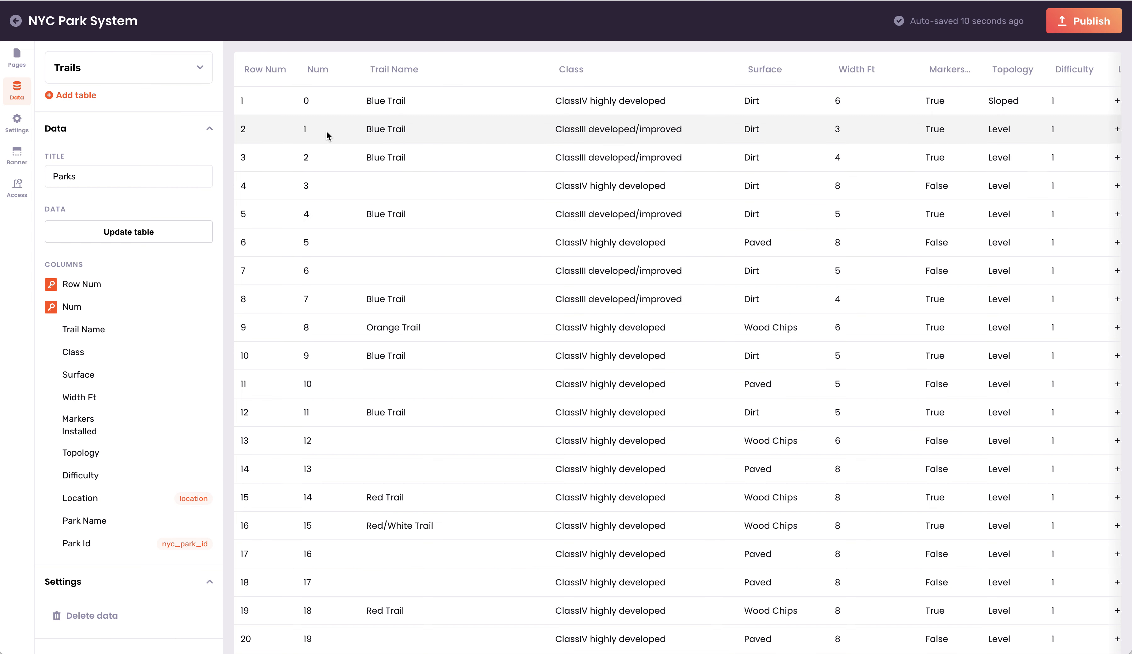
left_click(17, 58)
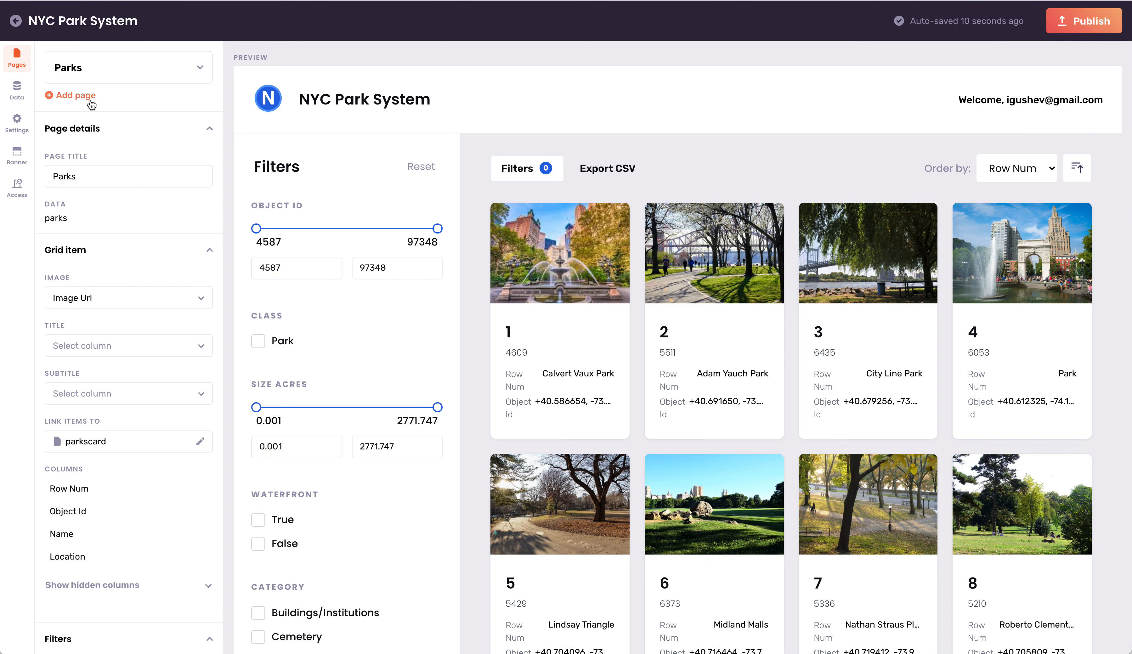
left_click(199, 68)
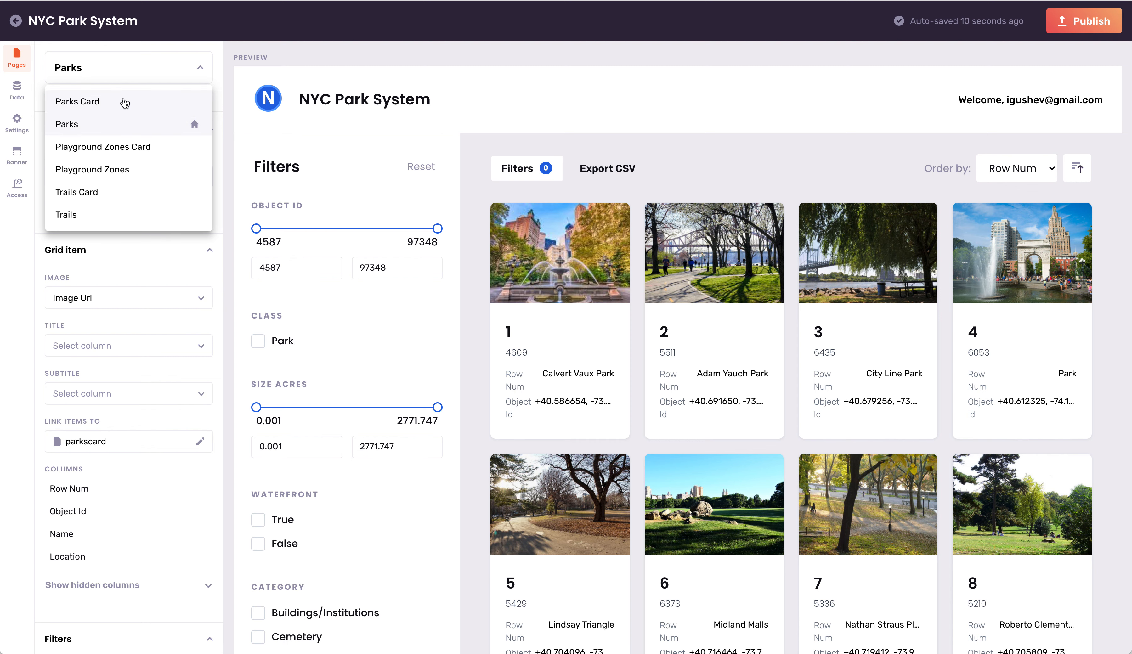
left_click(125, 103)
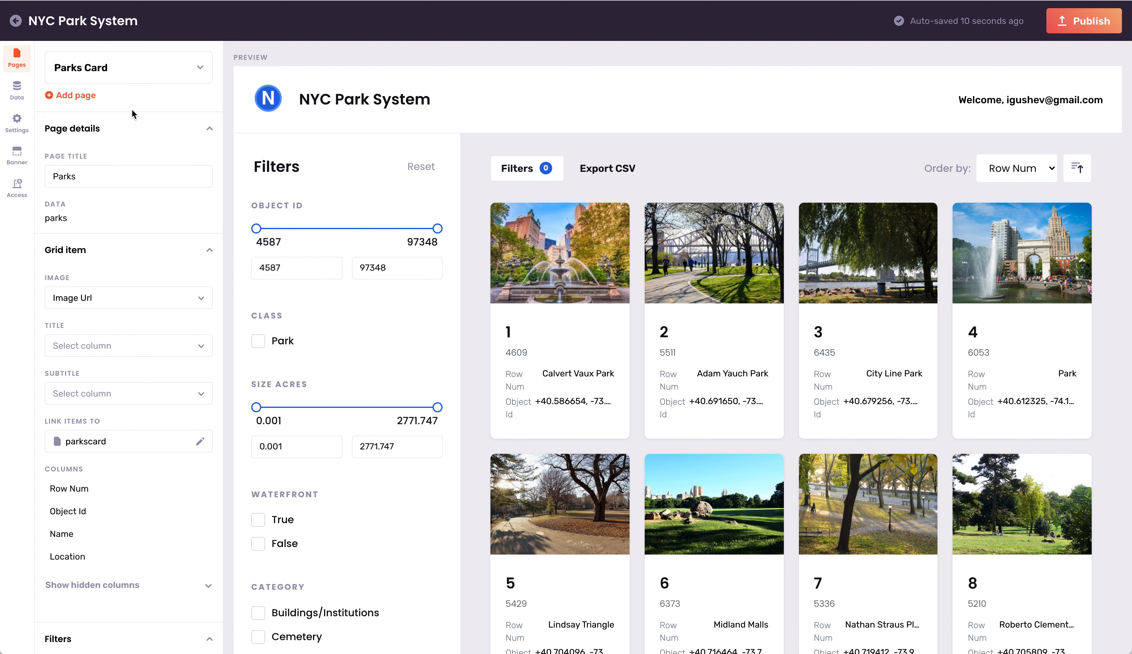
scroll(334, 197, "down", 10)
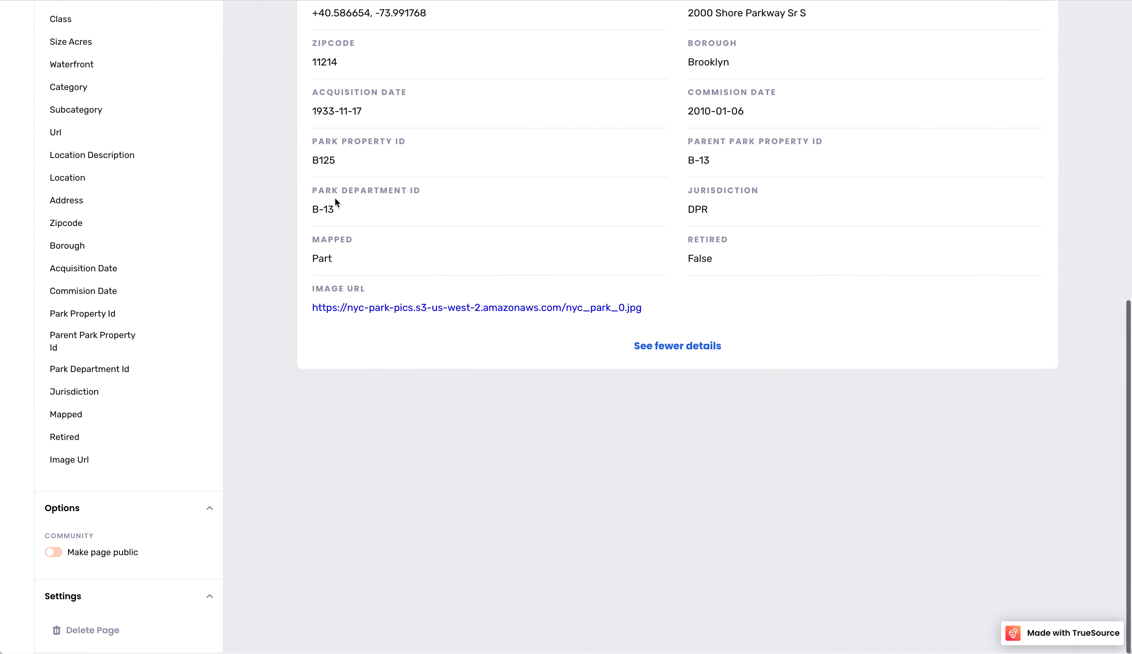
scroll(335, 197, "up", 10)
scroll(334, 198, "down", 3)
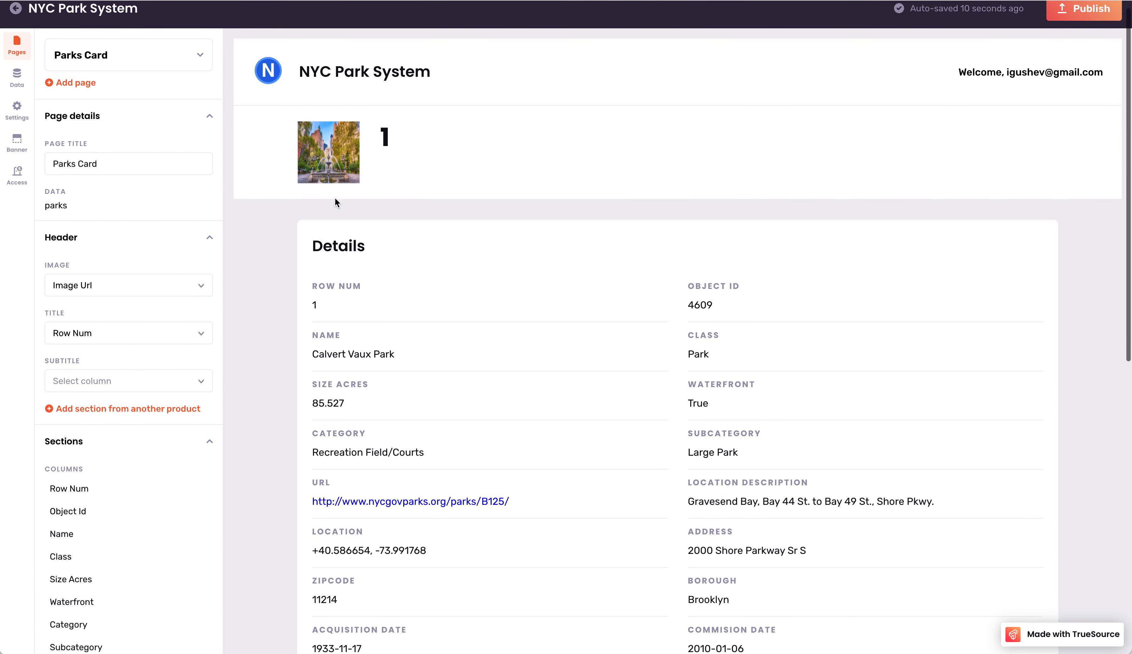
scroll(334, 198, "up", 3)
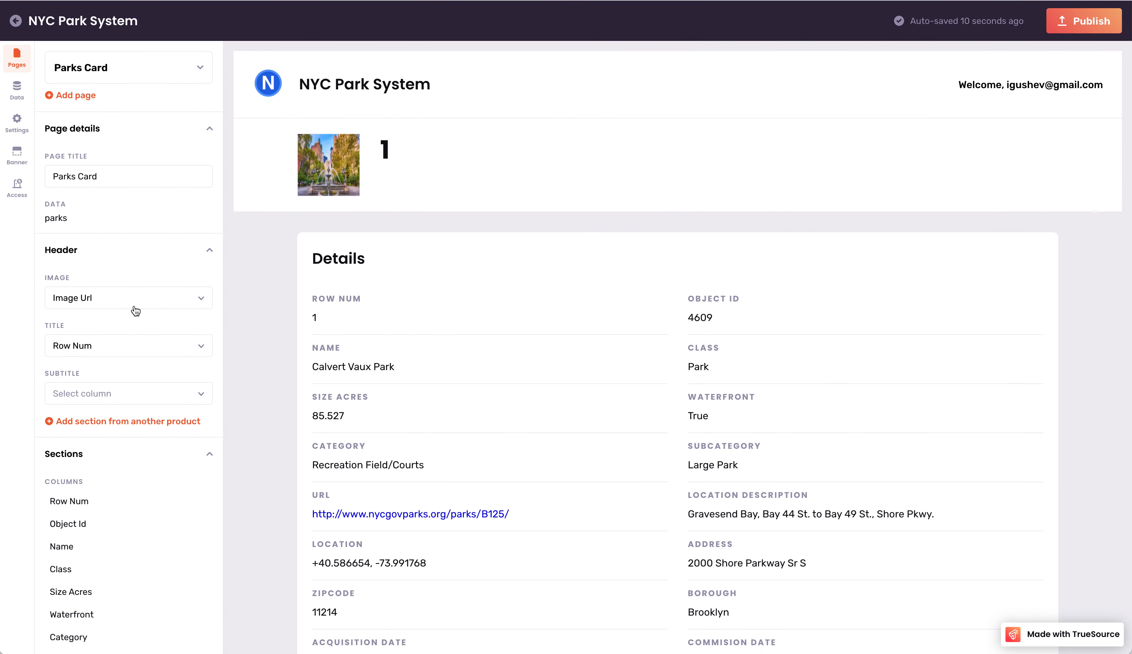
left_click(150, 349)
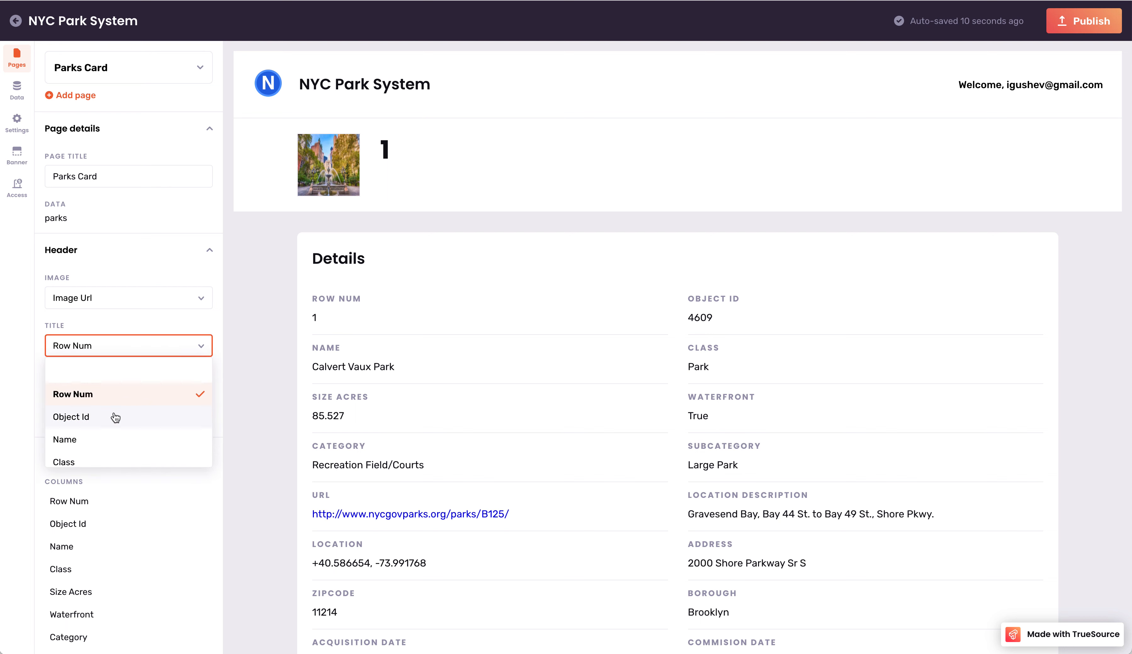
left_click(95, 439)
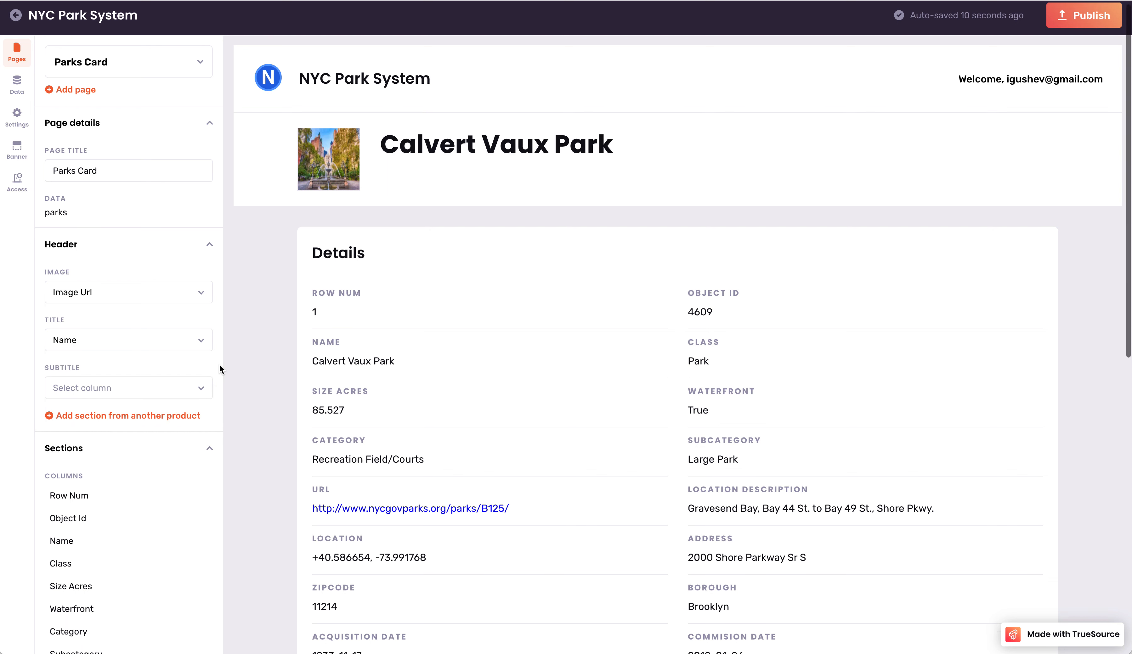
Hide the Row Num, Object Id and Name columns in the Parks Card details and review the remaining columns
scroll(219, 364, "down", 3)
mouse_move(168, 376)
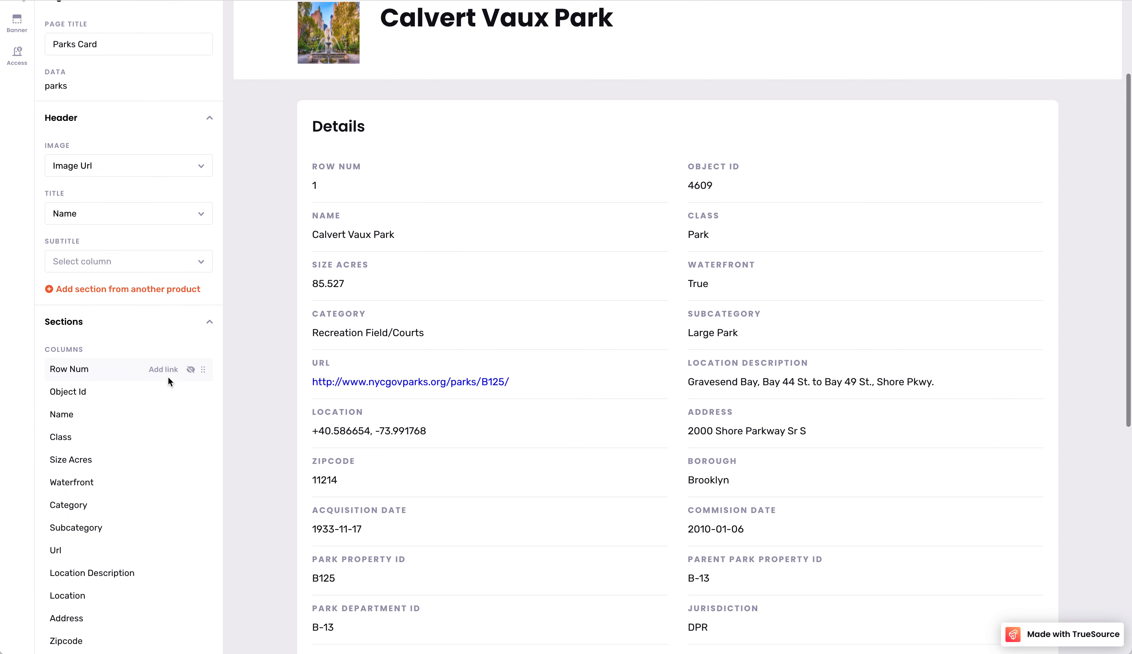
left_click(191, 371)
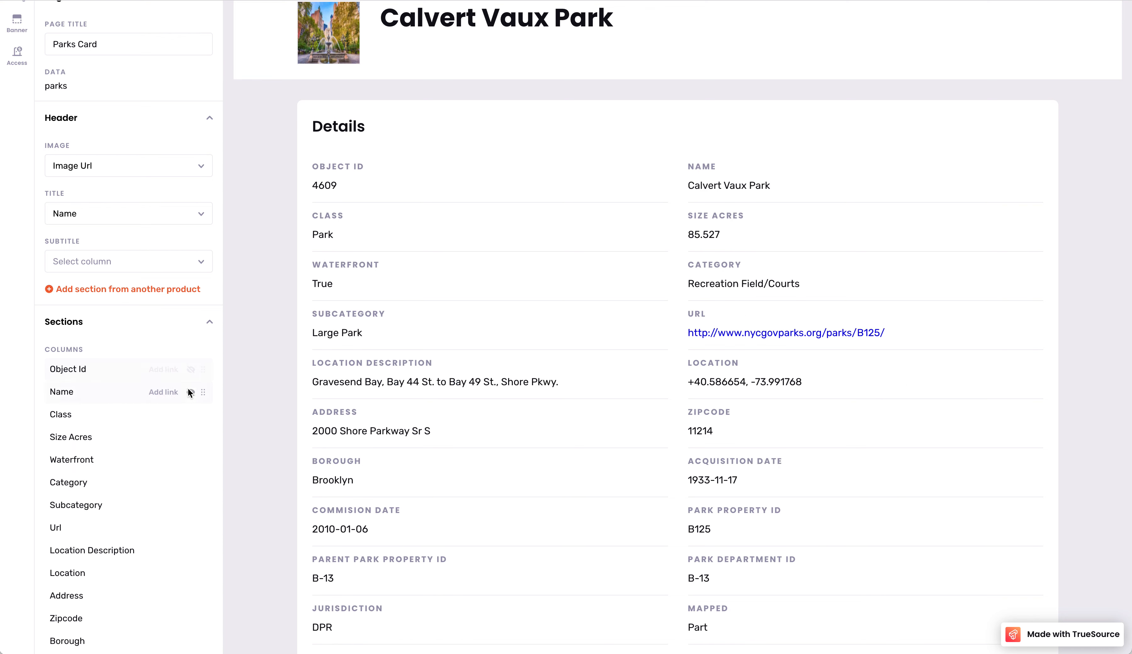
left_click(191, 370)
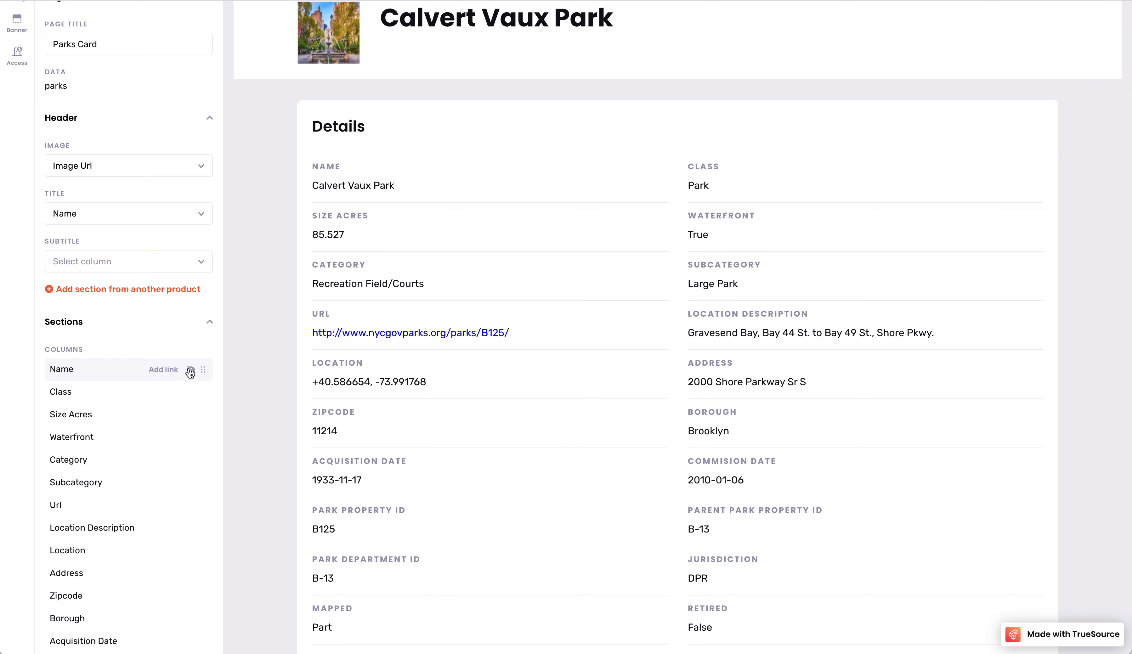
left_click(191, 371)
scroll(187, 358, "down", 3)
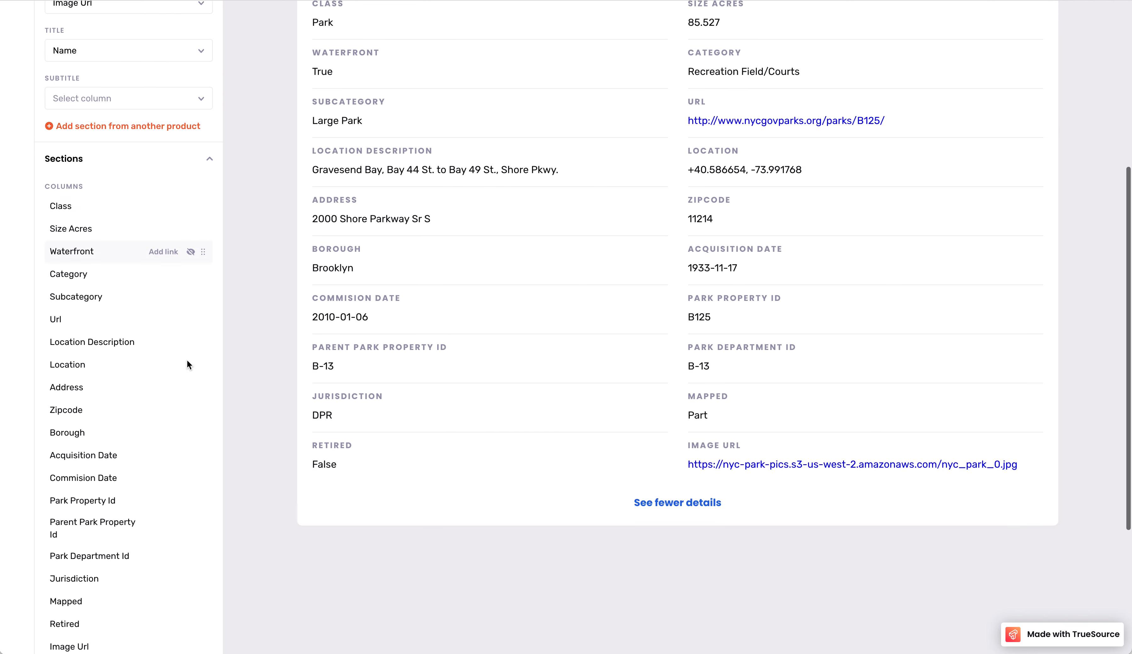
scroll(187, 360, "down", 5)
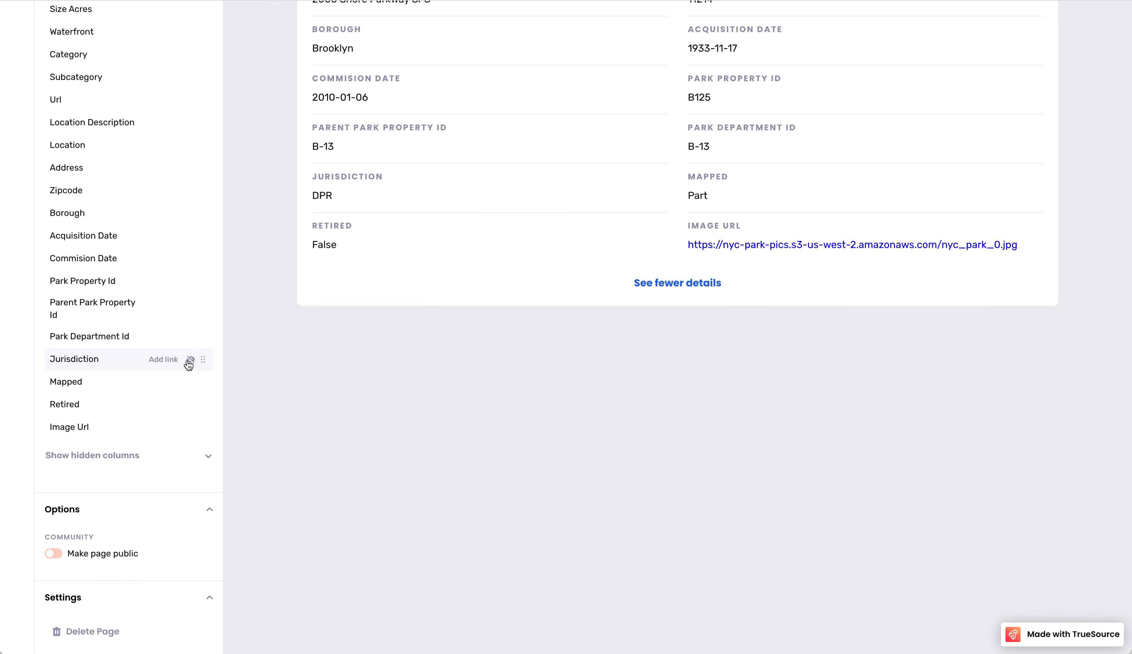
scroll(188, 364, "up", 10)
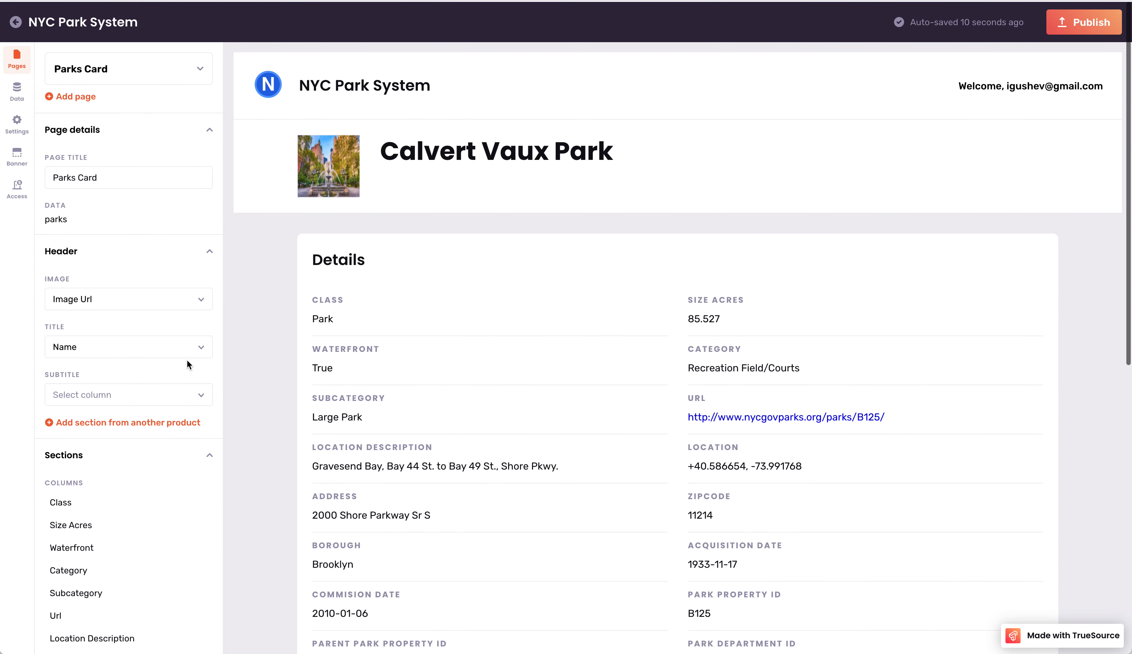
scroll(522, 352, "down", 8)
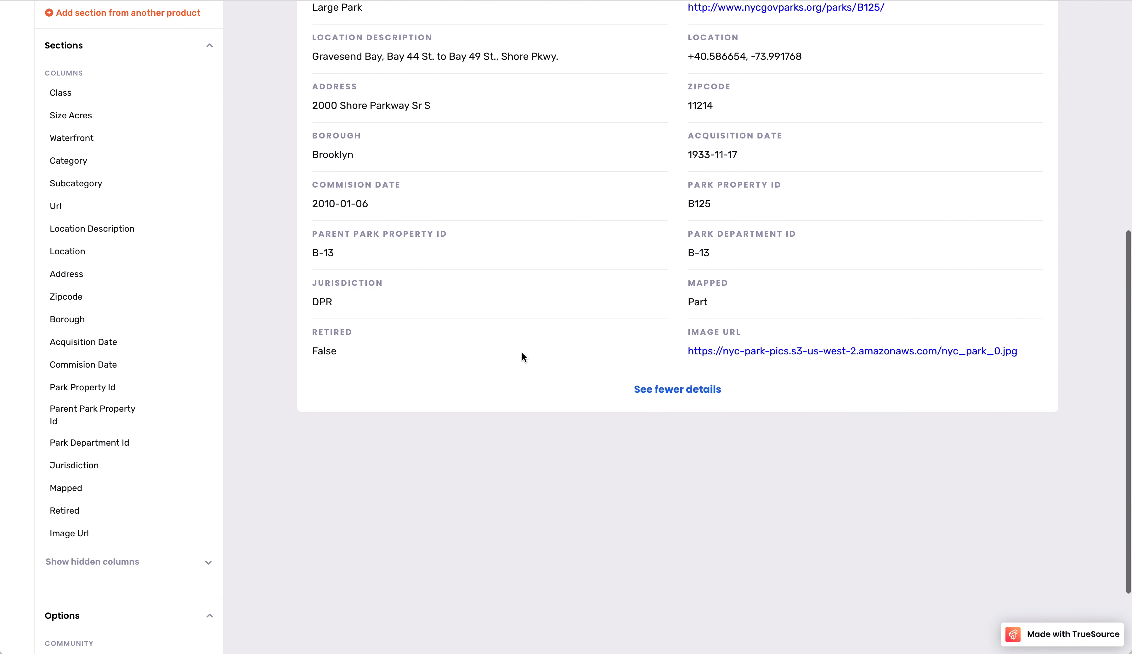
scroll(522, 352, "up", 8)
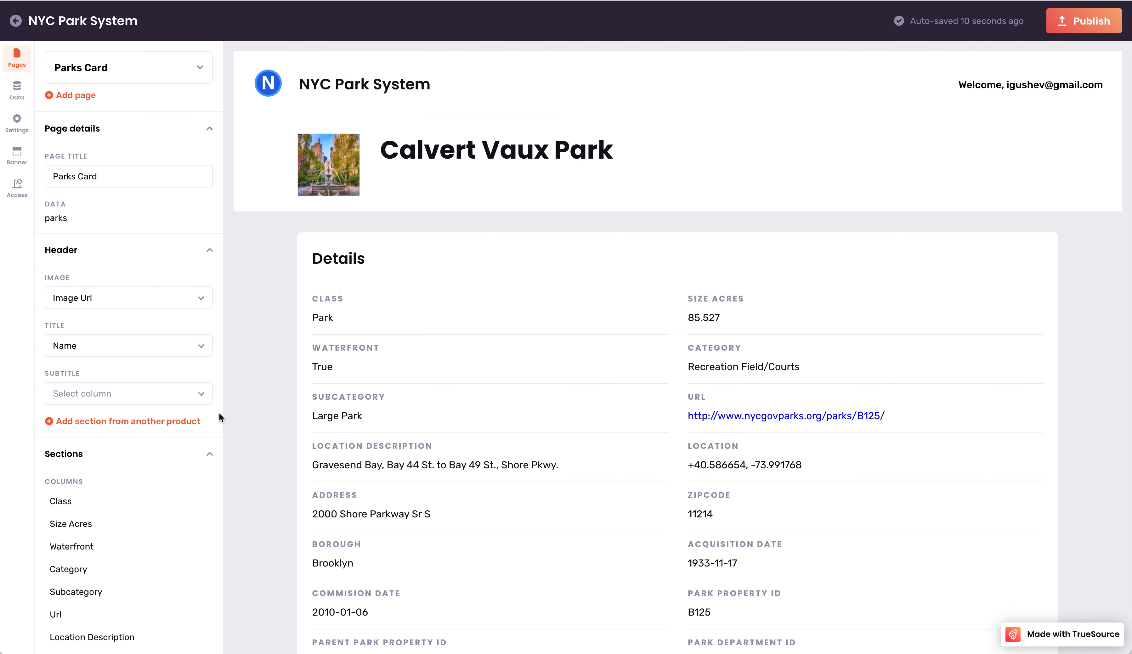
Start adding a section from another product to the Parks Card page and browse the available products
left_click(123, 423)
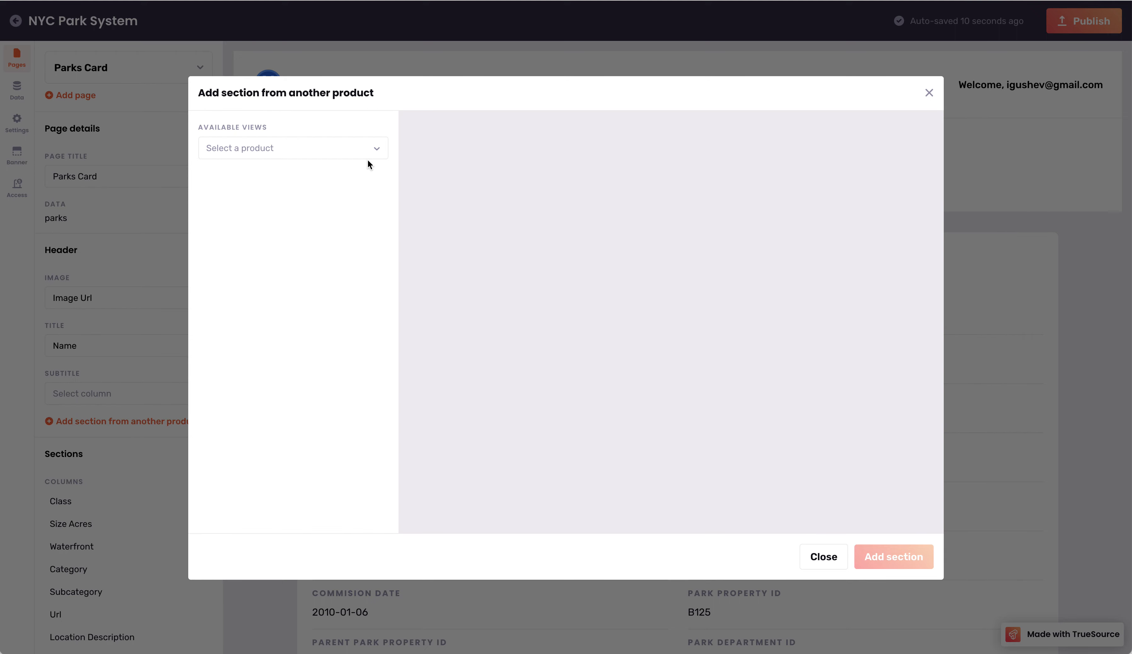
left_click(372, 151)
scroll(323, 180, "down", 10)
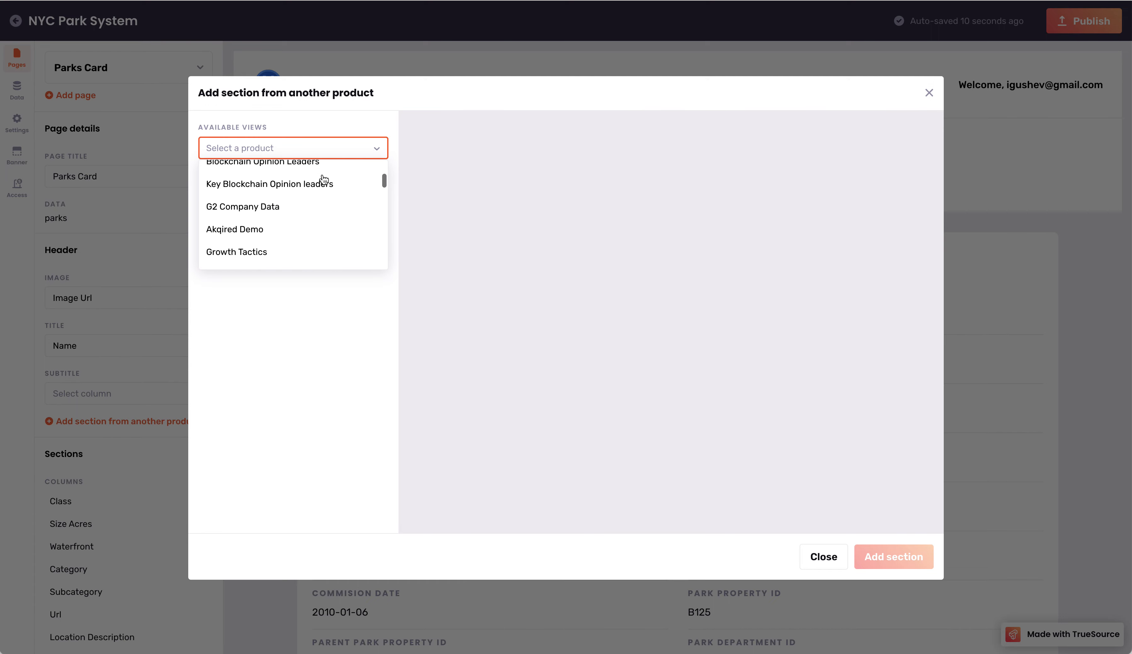